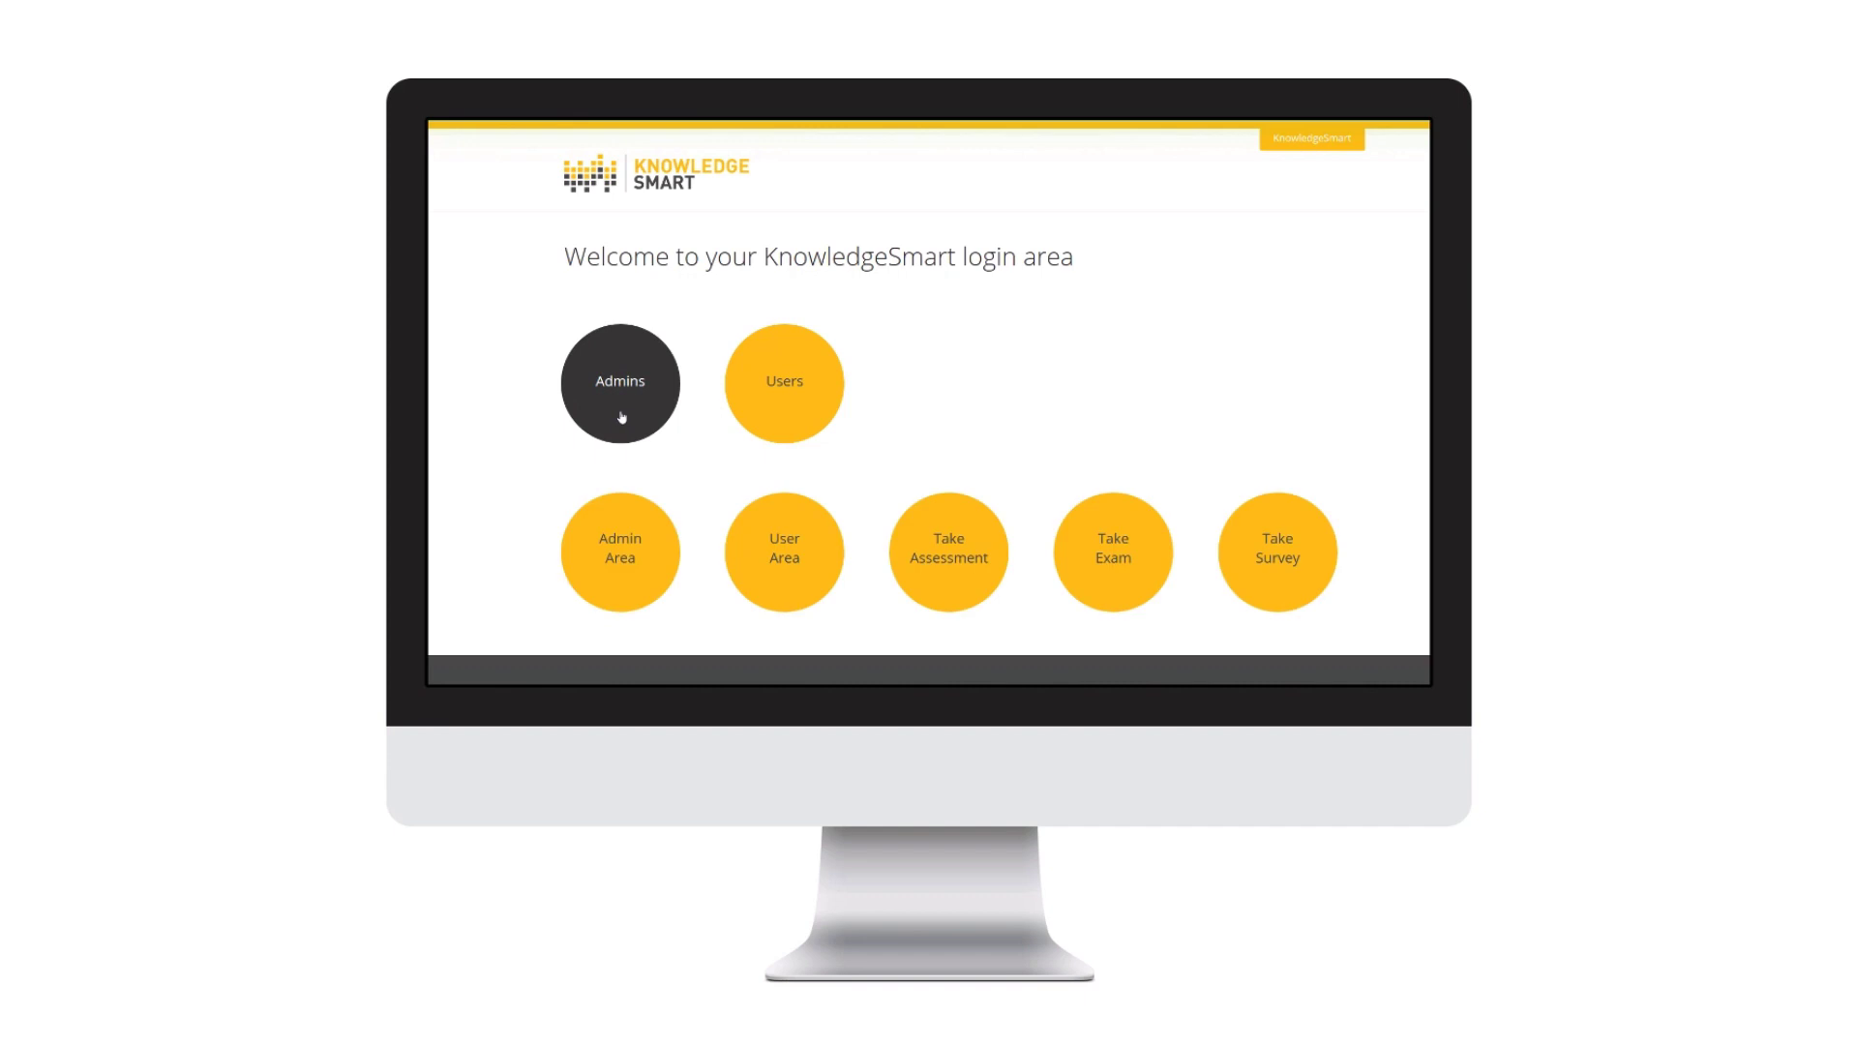
# Step: Log in to the Admin Area with the saved administrator login
pyautogui.click(600, 586)
pyautogui.click(620, 358)
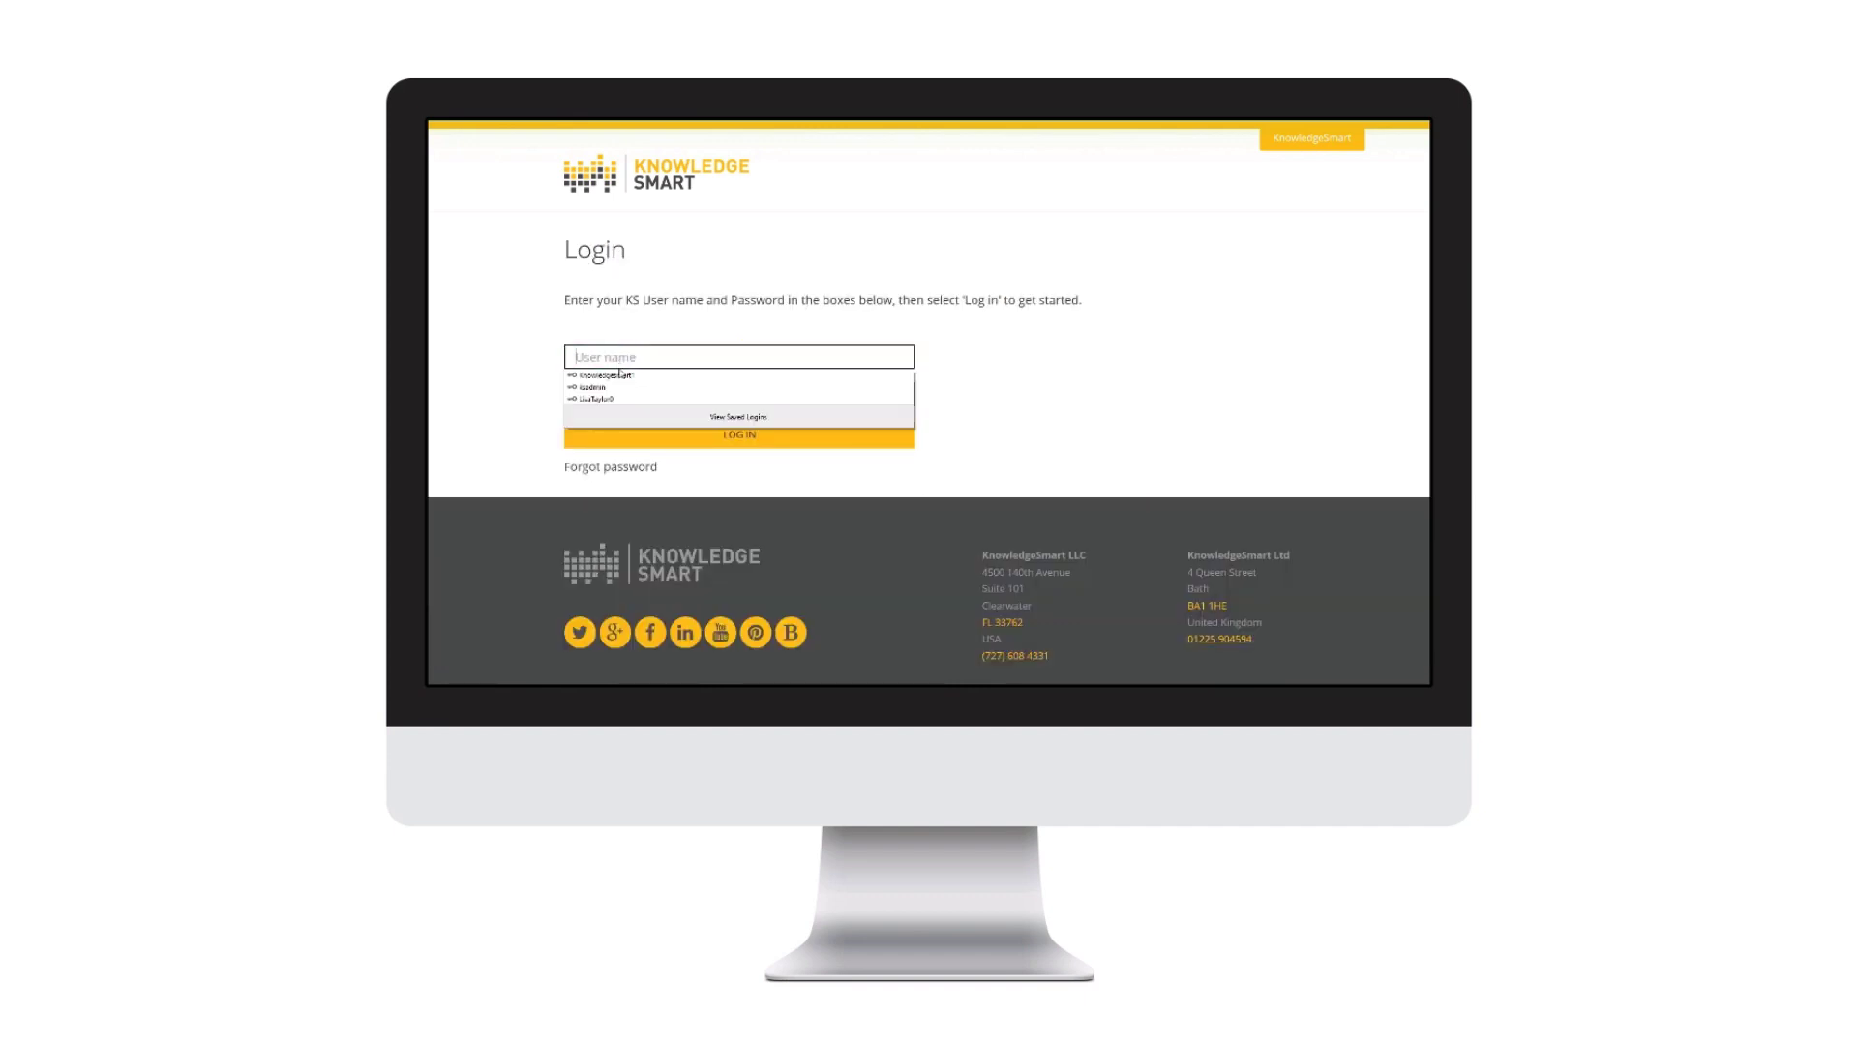
pyautogui.click(620, 371)
pyautogui.click(676, 434)
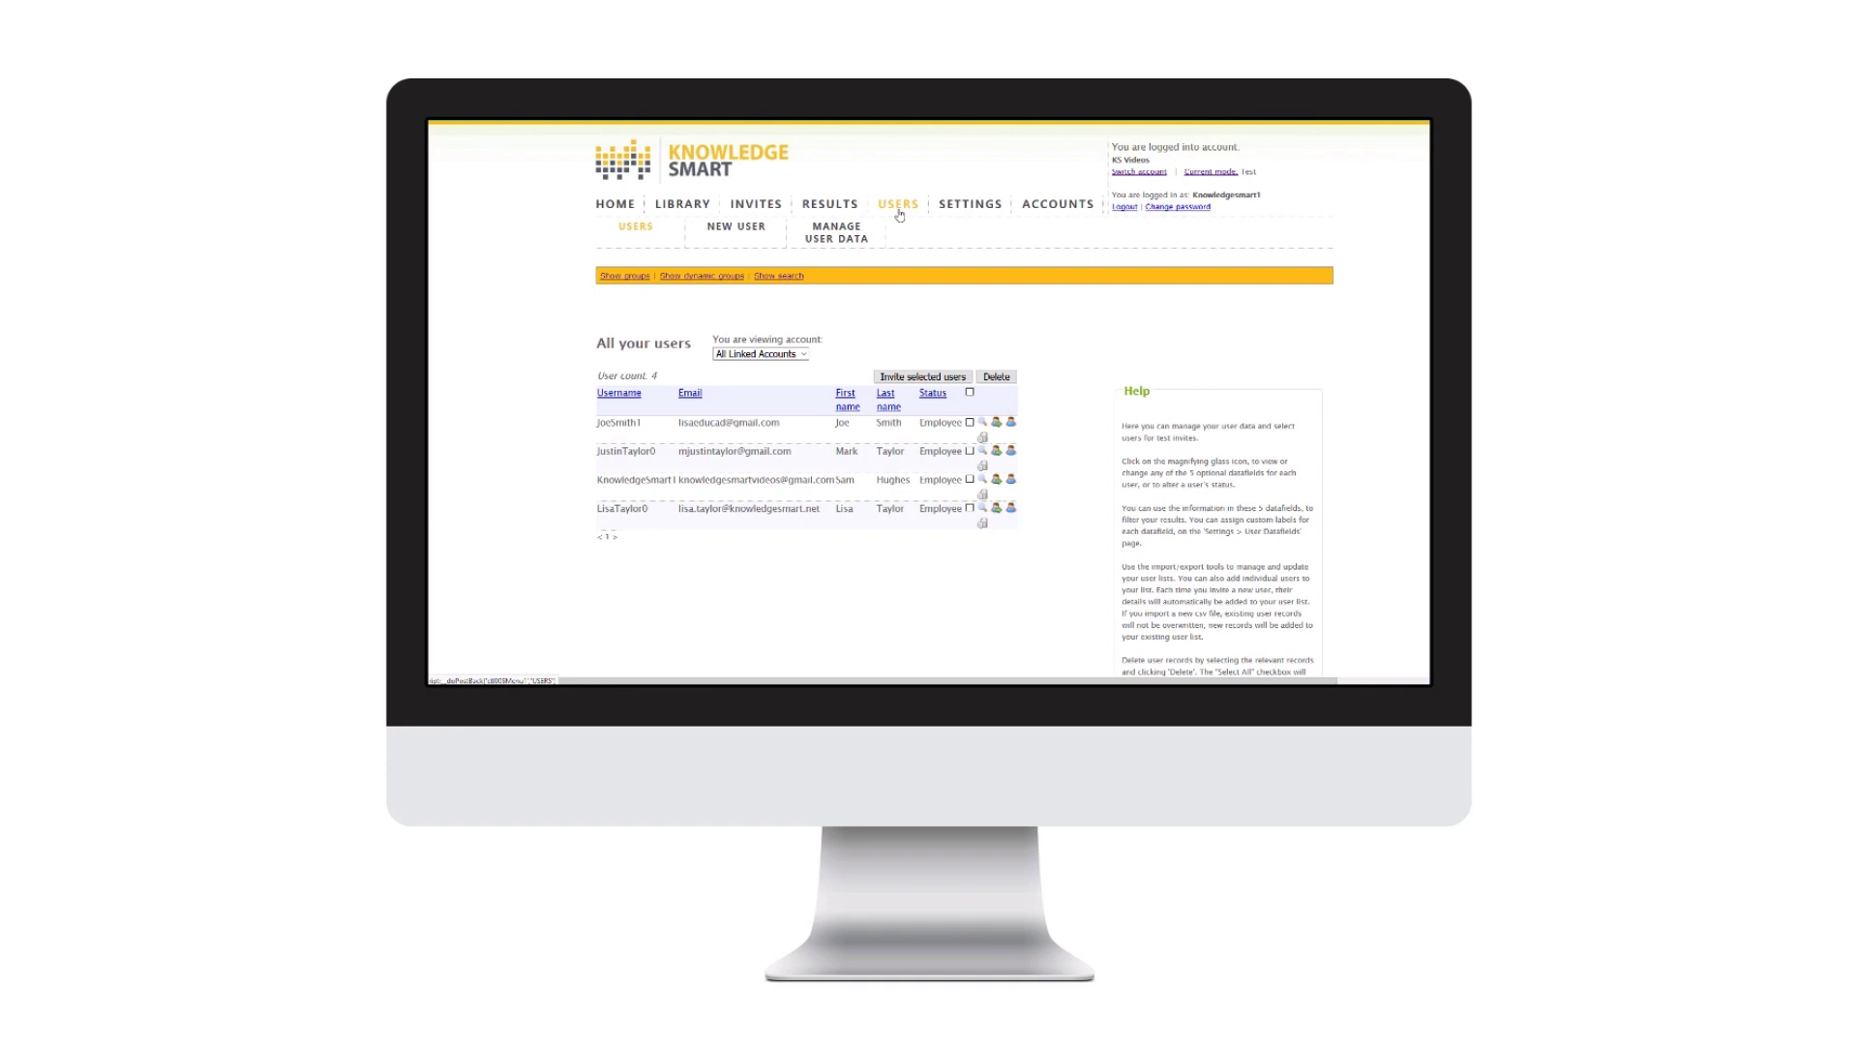
# Step: Show the user search fields and look at the account choices for the user list without changing the selection
pyautogui.click(770, 278)
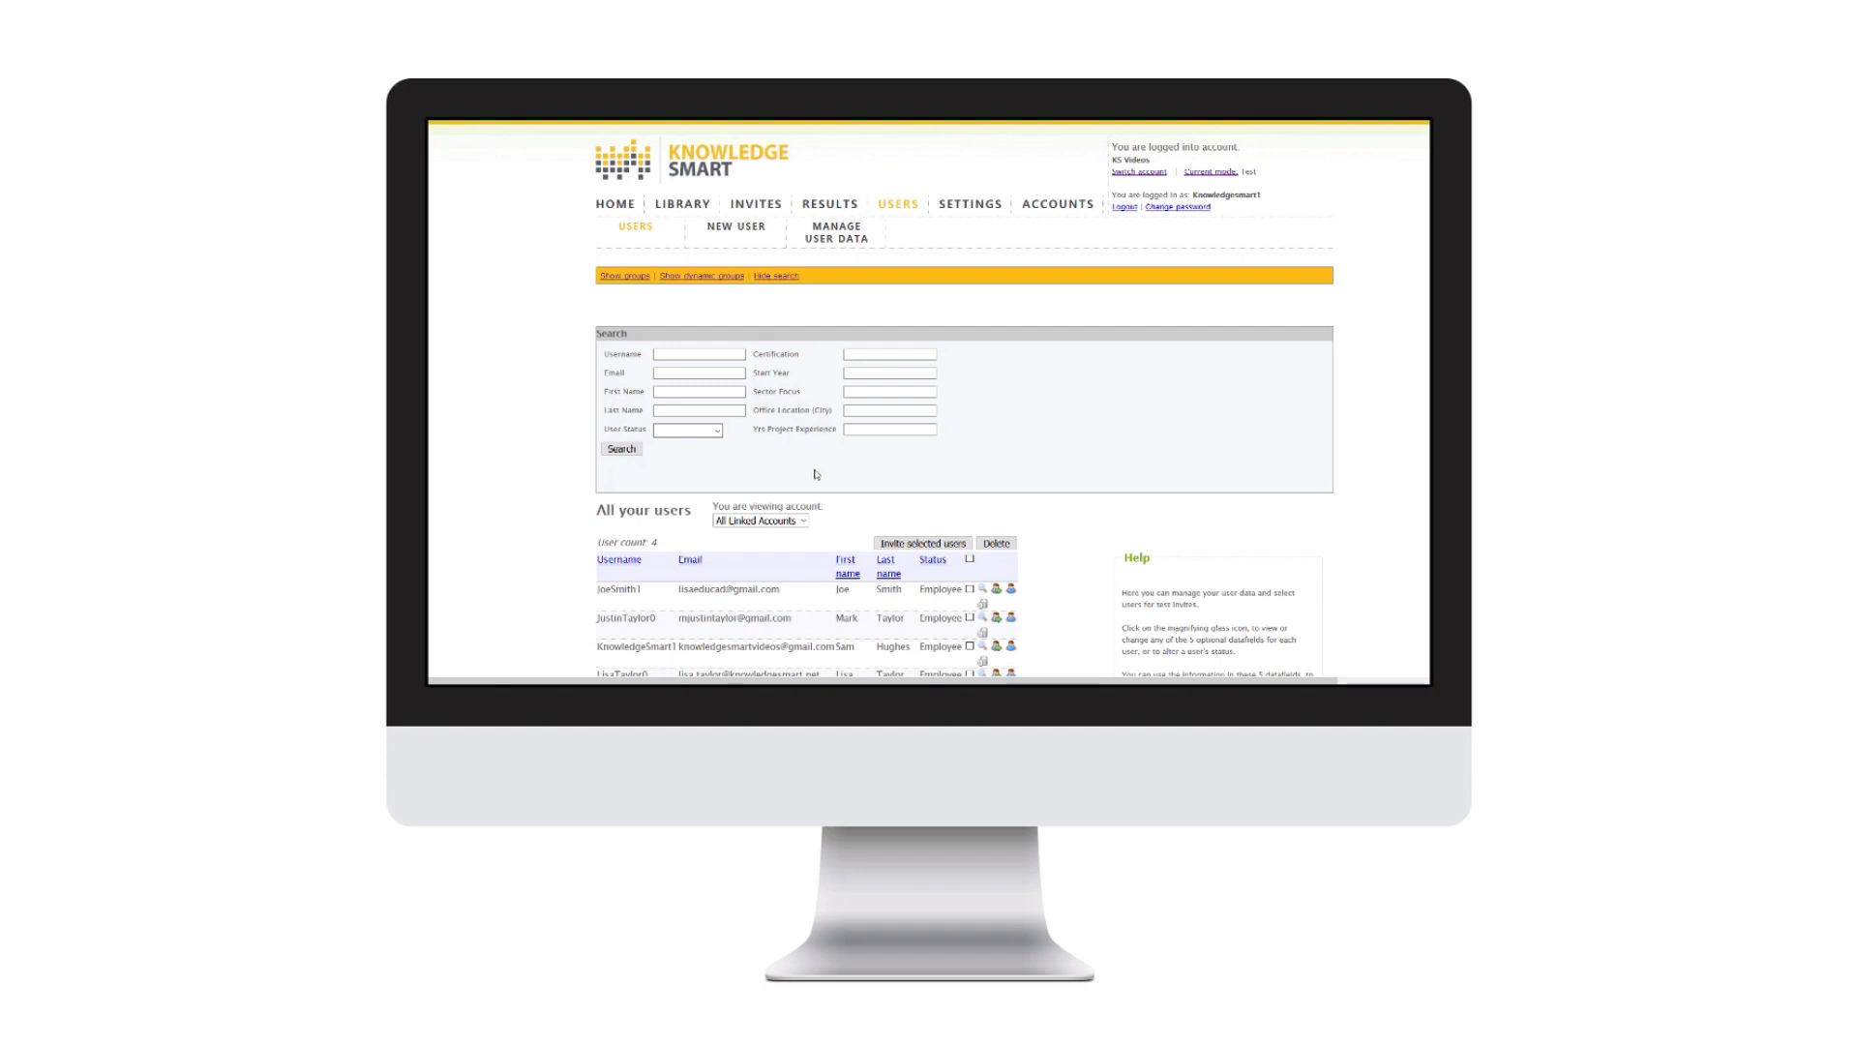
pyautogui.scroll(-1, 816, 474)
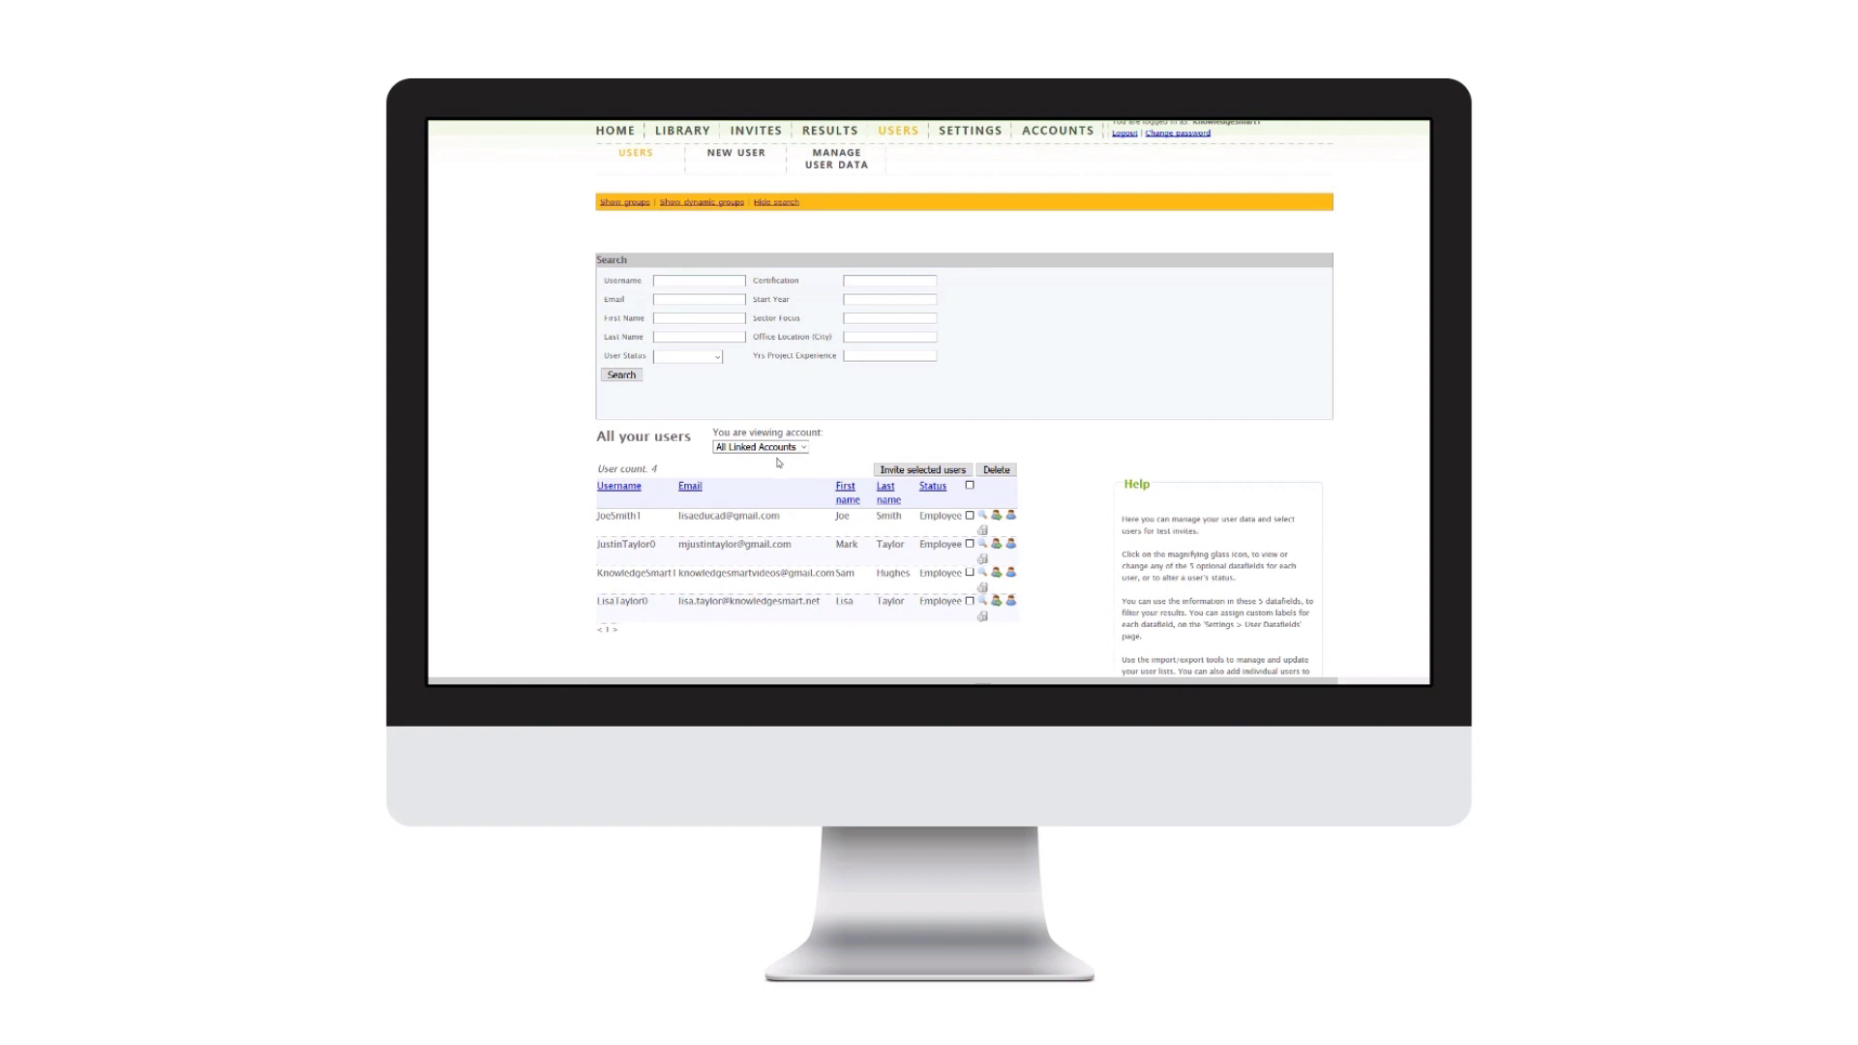
pyautogui.click(777, 449)
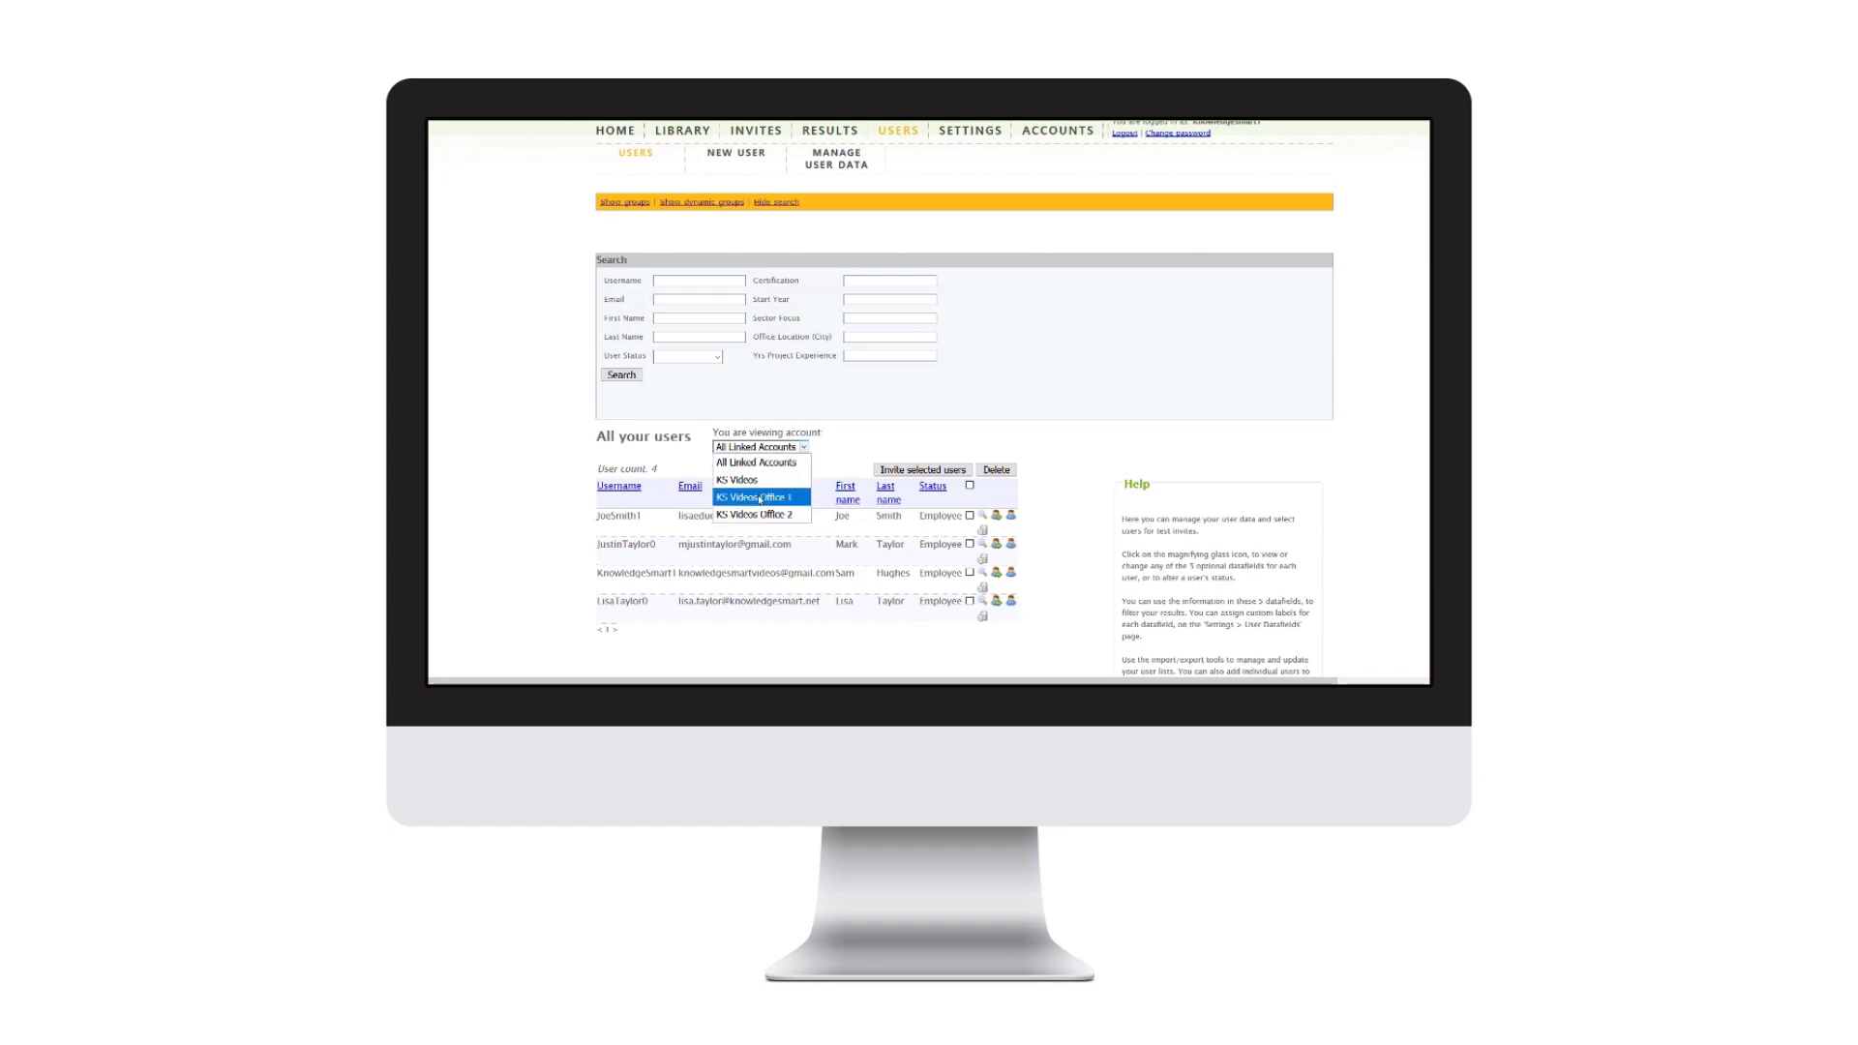
pyautogui.click(581, 456)
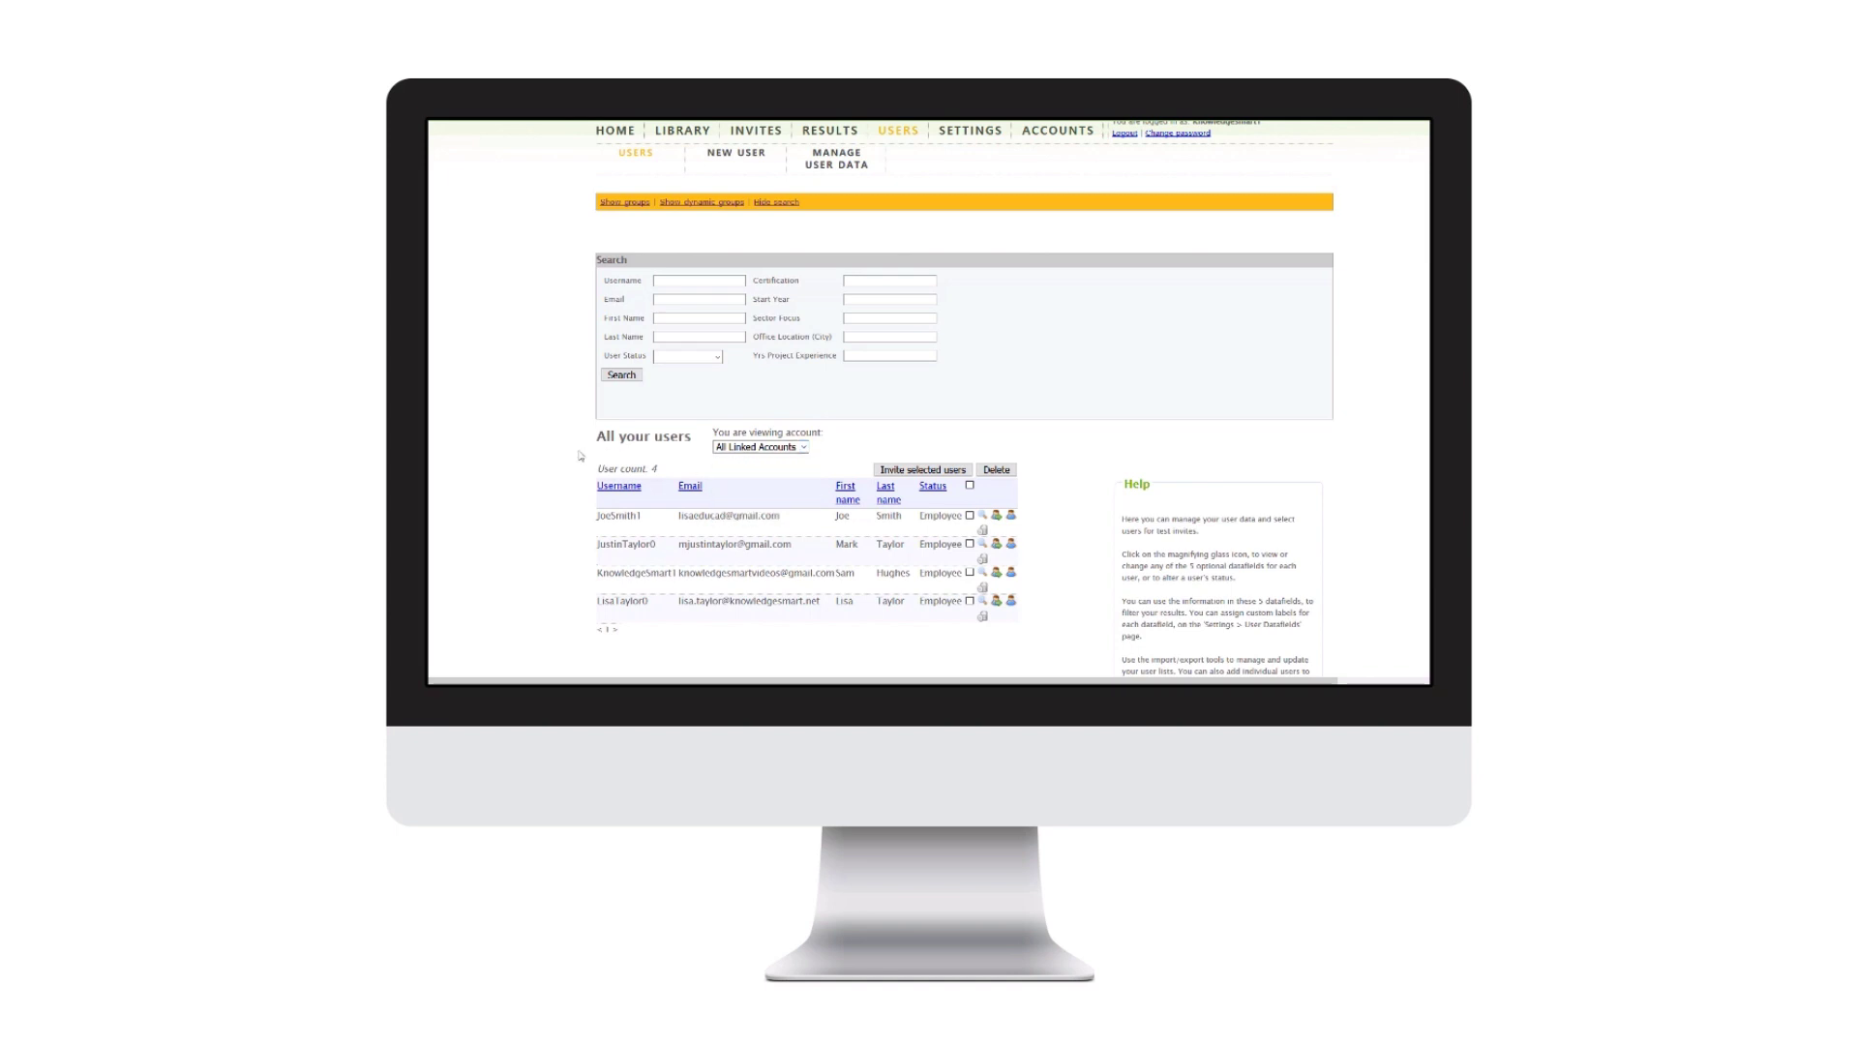
# Step: Search all linked accounts for a user by first name
pyautogui.click(702, 354)
pyautogui.click(699, 321)
pyautogui.write('lisa')
pyautogui.click(623, 377)
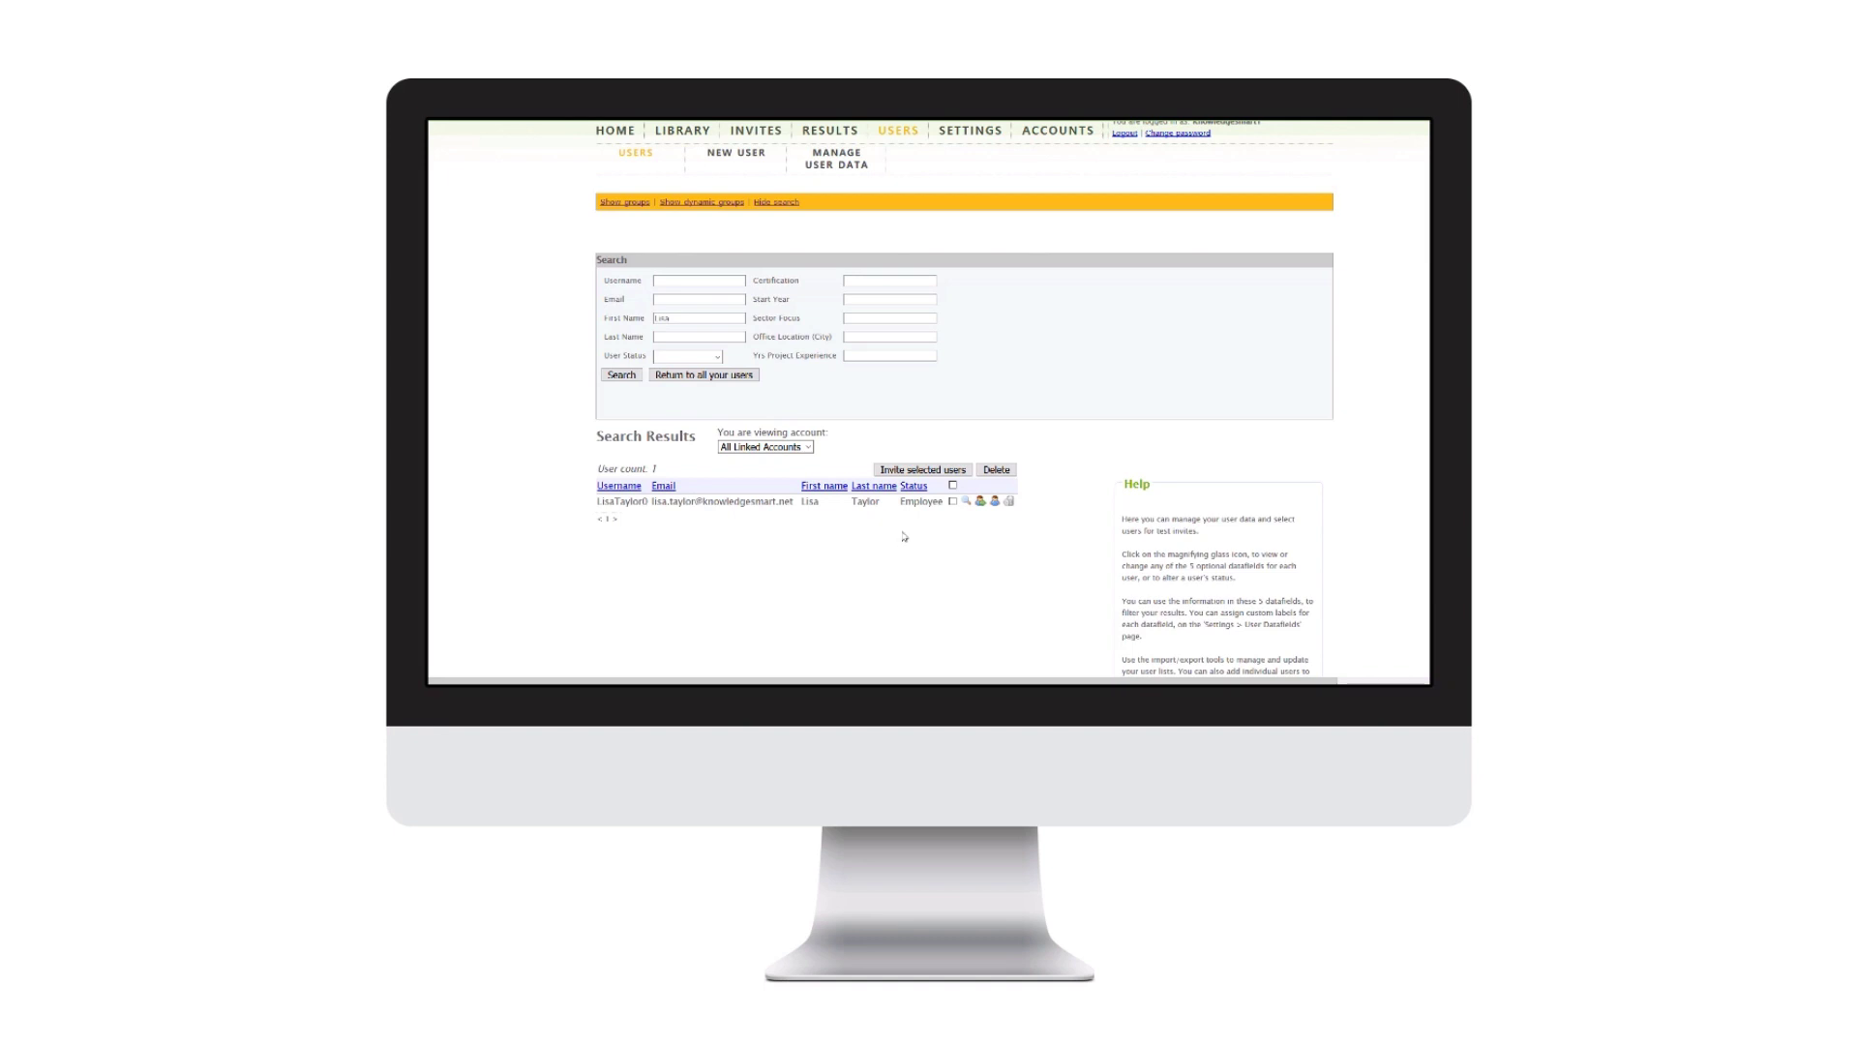
# Step: Show the group options and create a new user group named Years of Experience
pyautogui.click(613, 205)
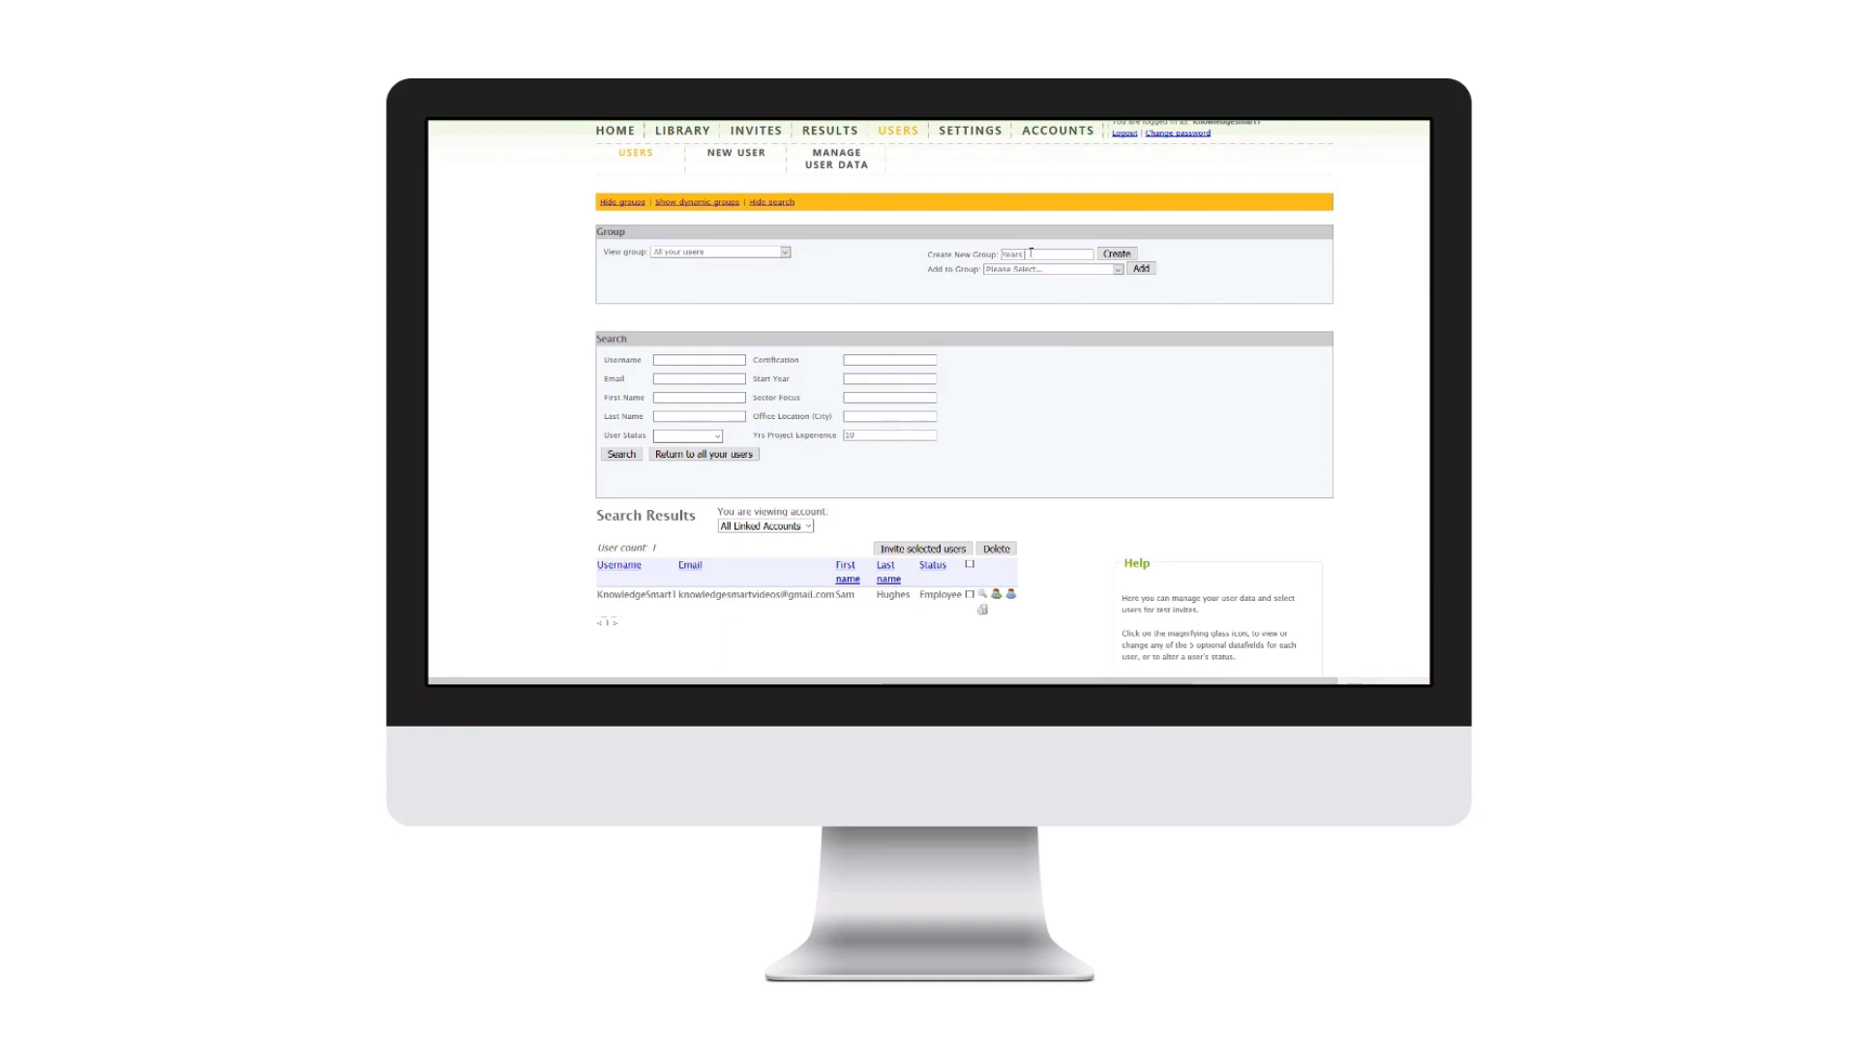
pyautogui.write('of Experience')
pyautogui.click(1118, 256)
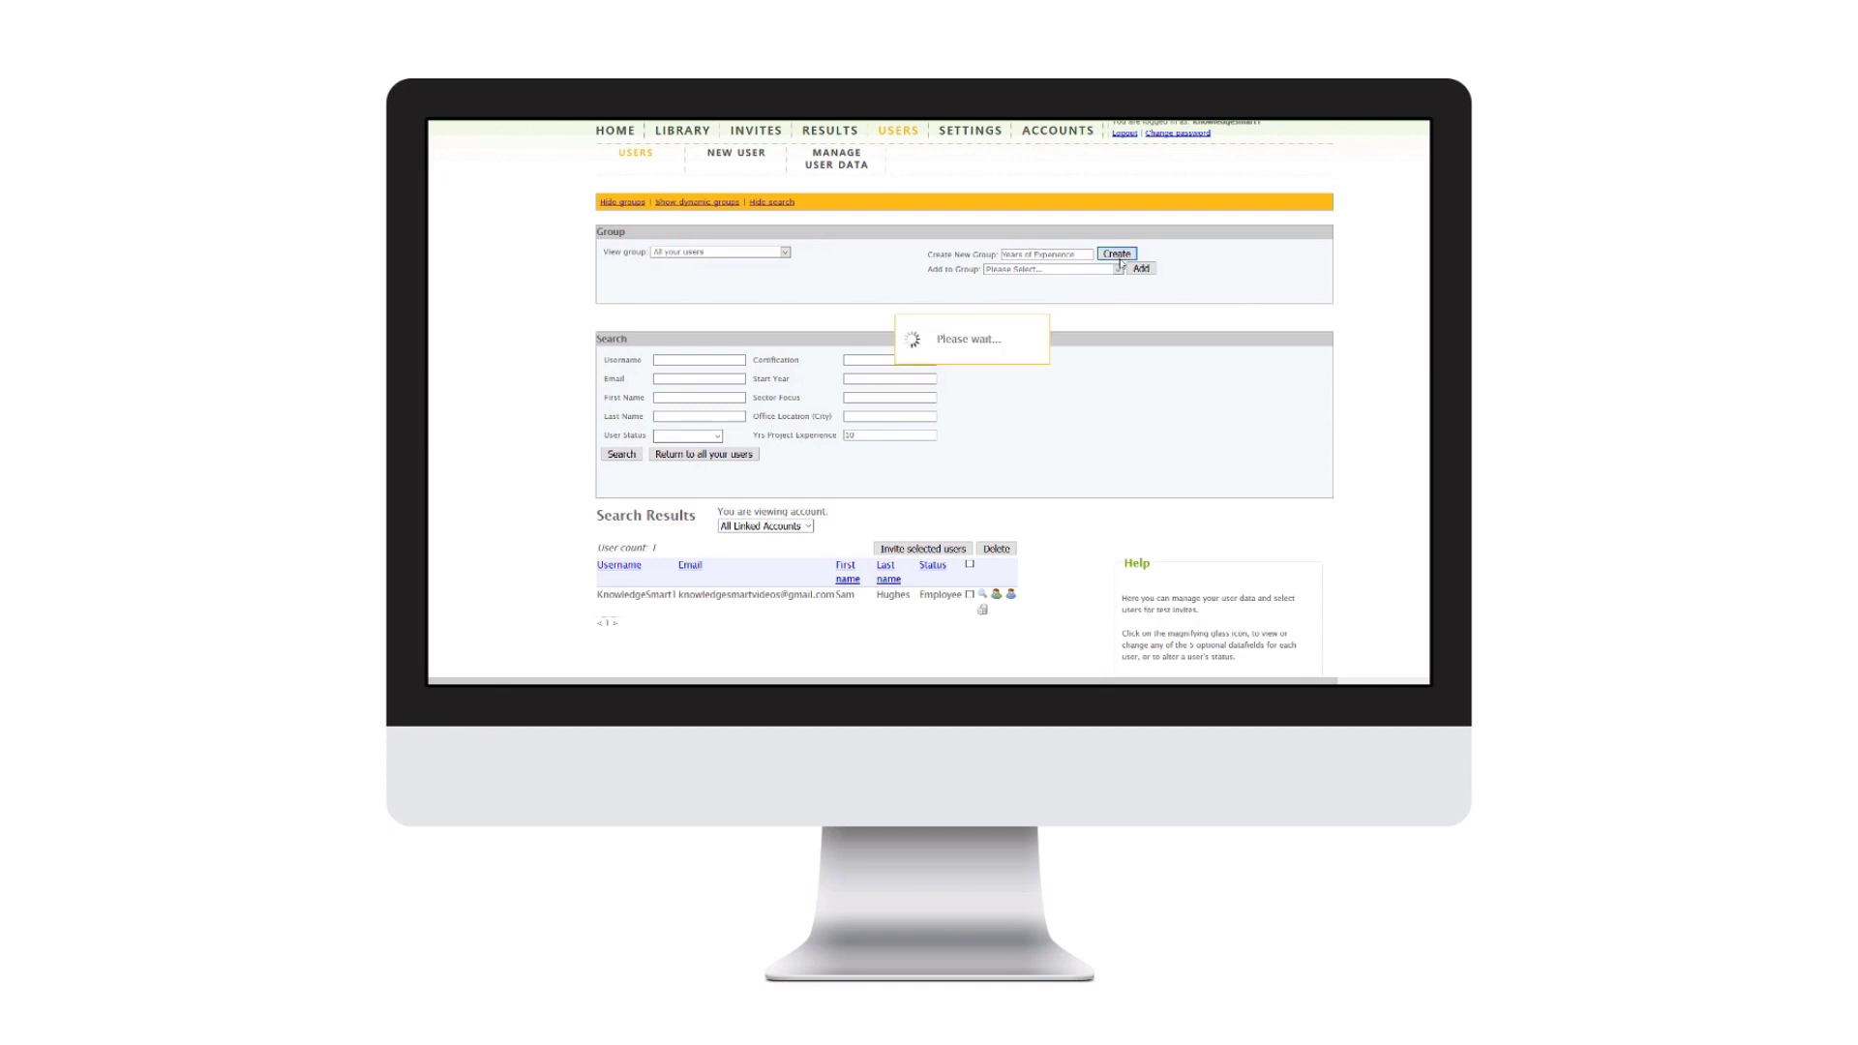
# Step: Return to the All your users view and search for users with 10 in Yrs Project Experience
pyautogui.click(722, 275)
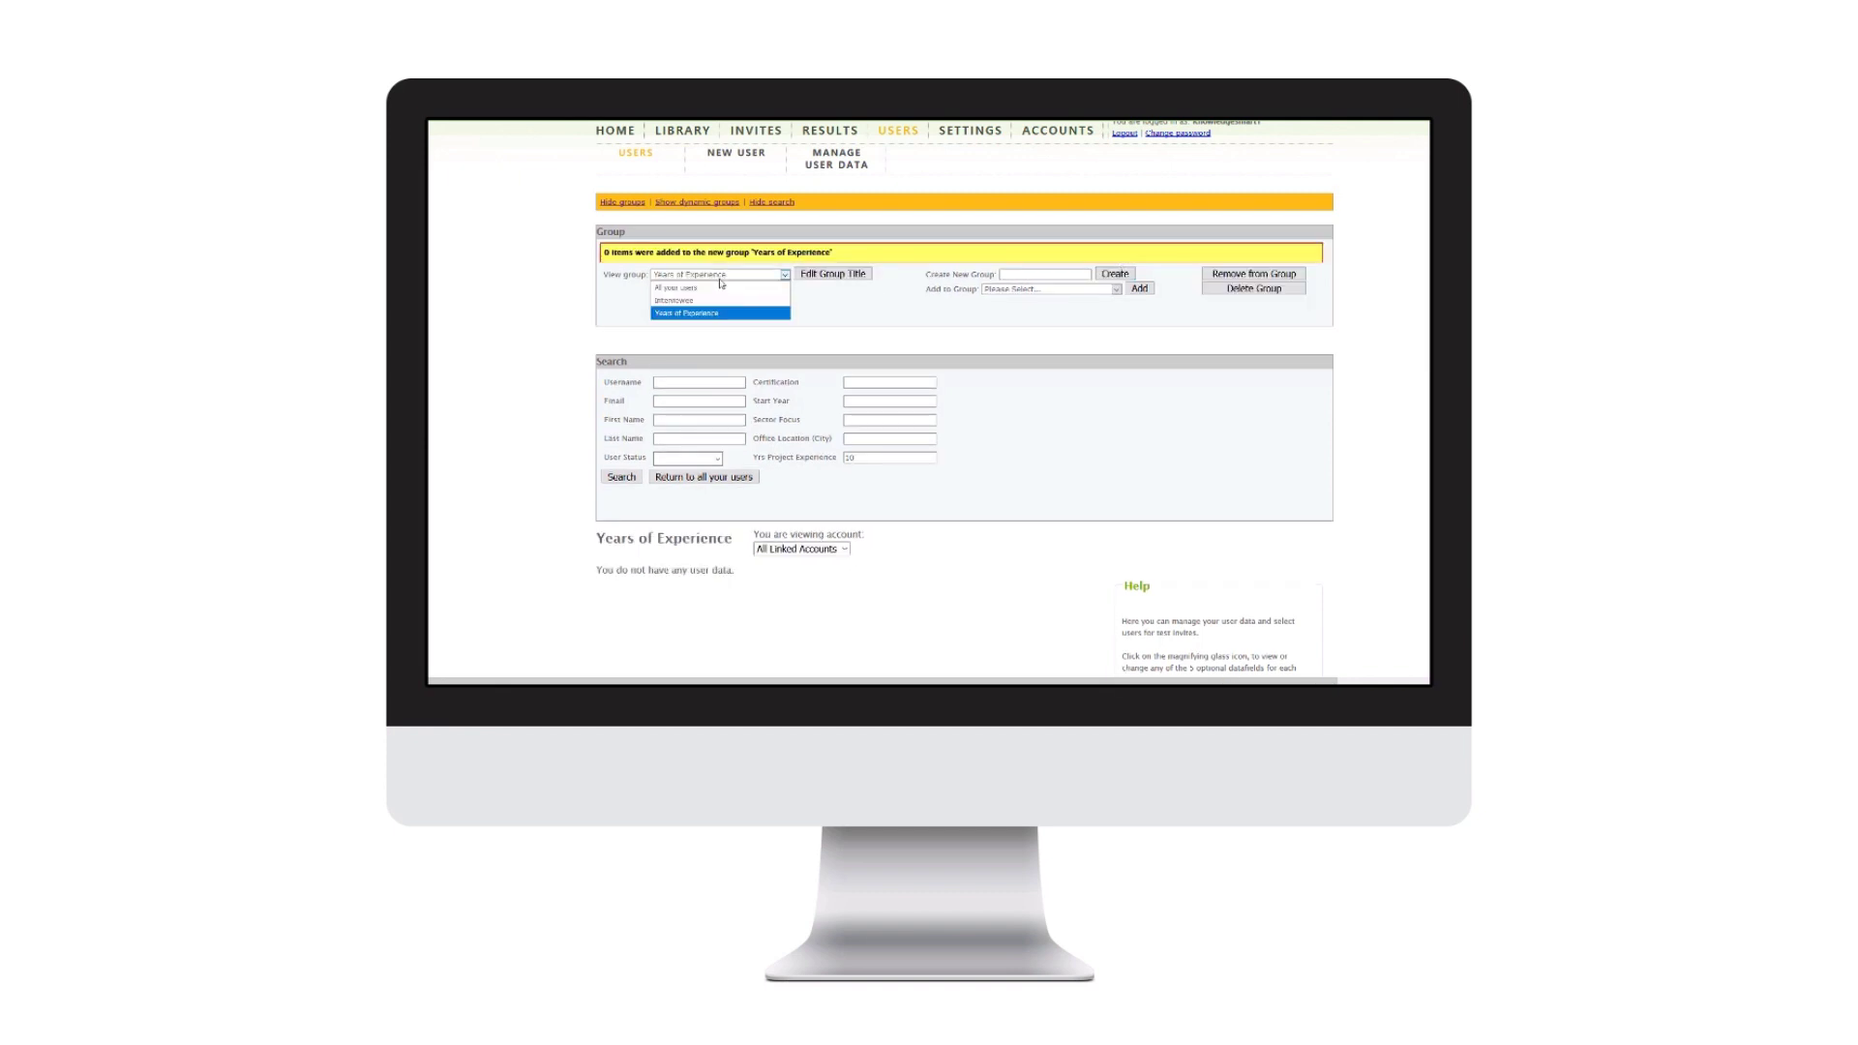
pyautogui.click(721, 288)
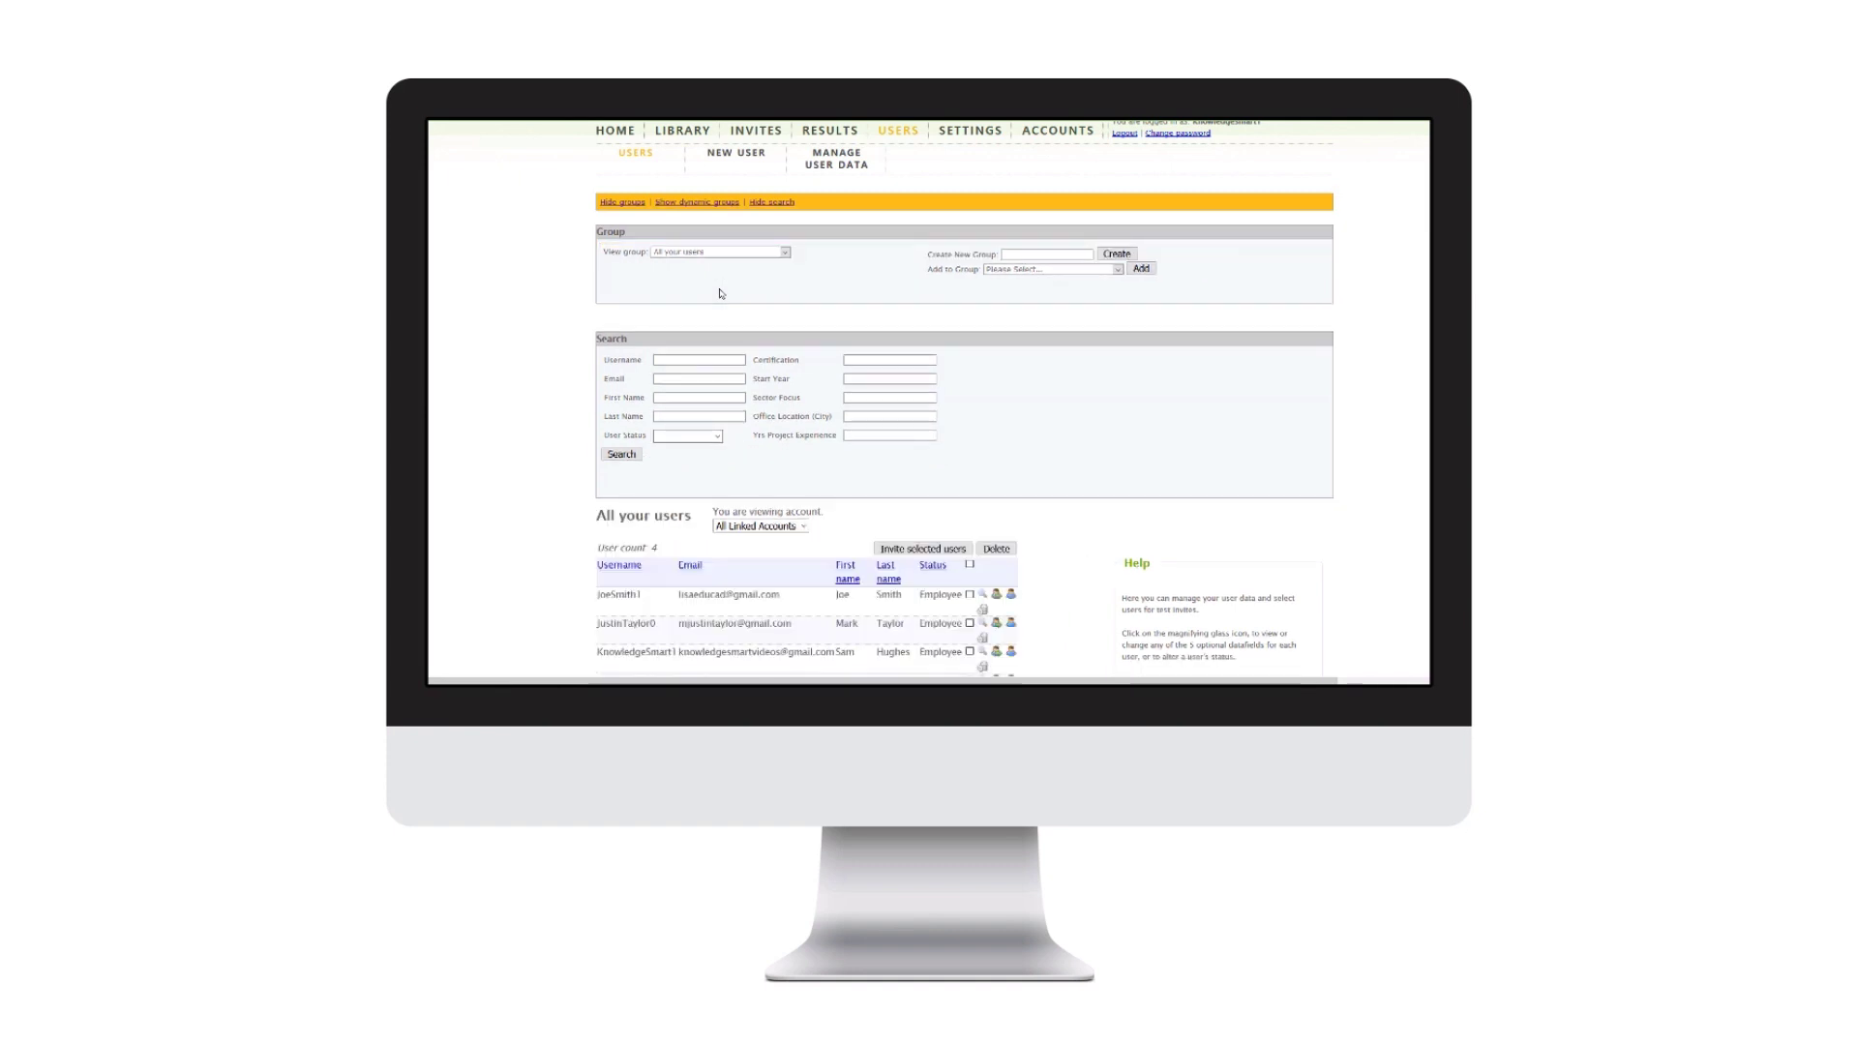
pyautogui.click(869, 436)
pyautogui.write('10')
pyautogui.click(619, 458)
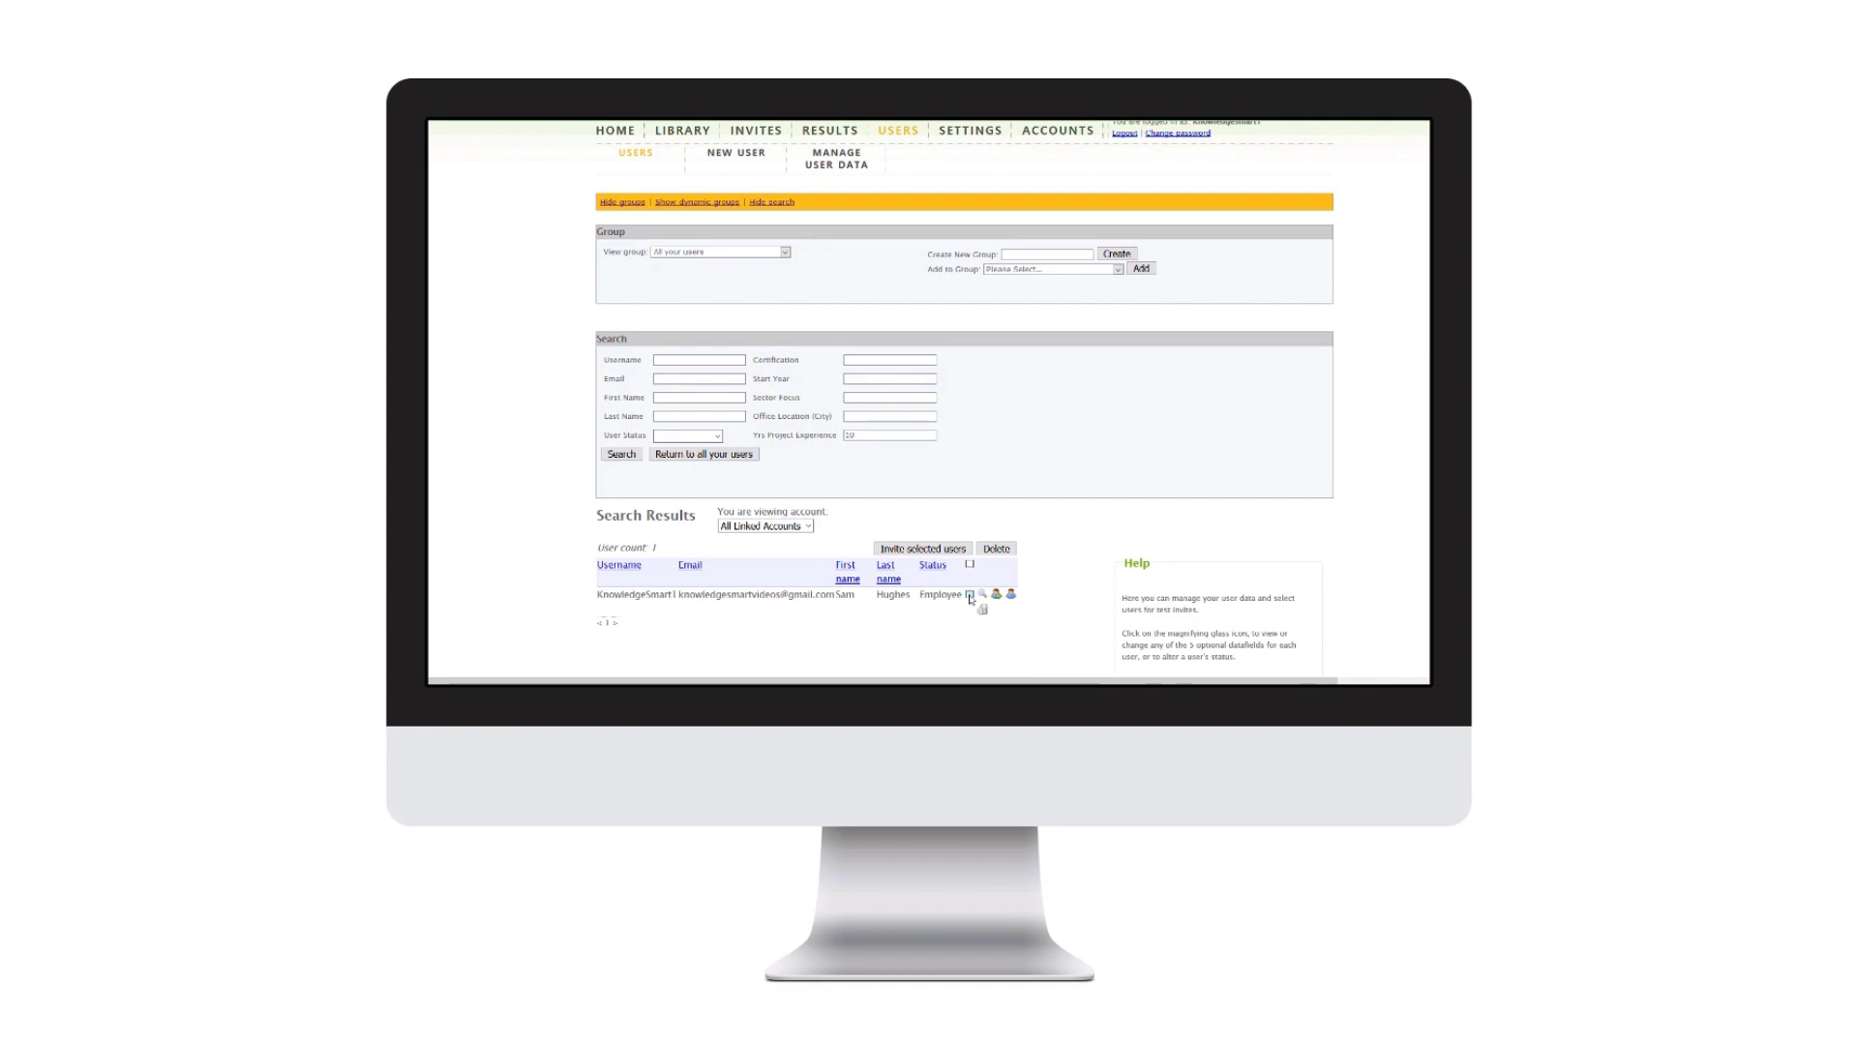
# Step: Select the user found by the search and add them to the Years of Experience group
pyautogui.click(970, 595)
pyautogui.click(1033, 271)
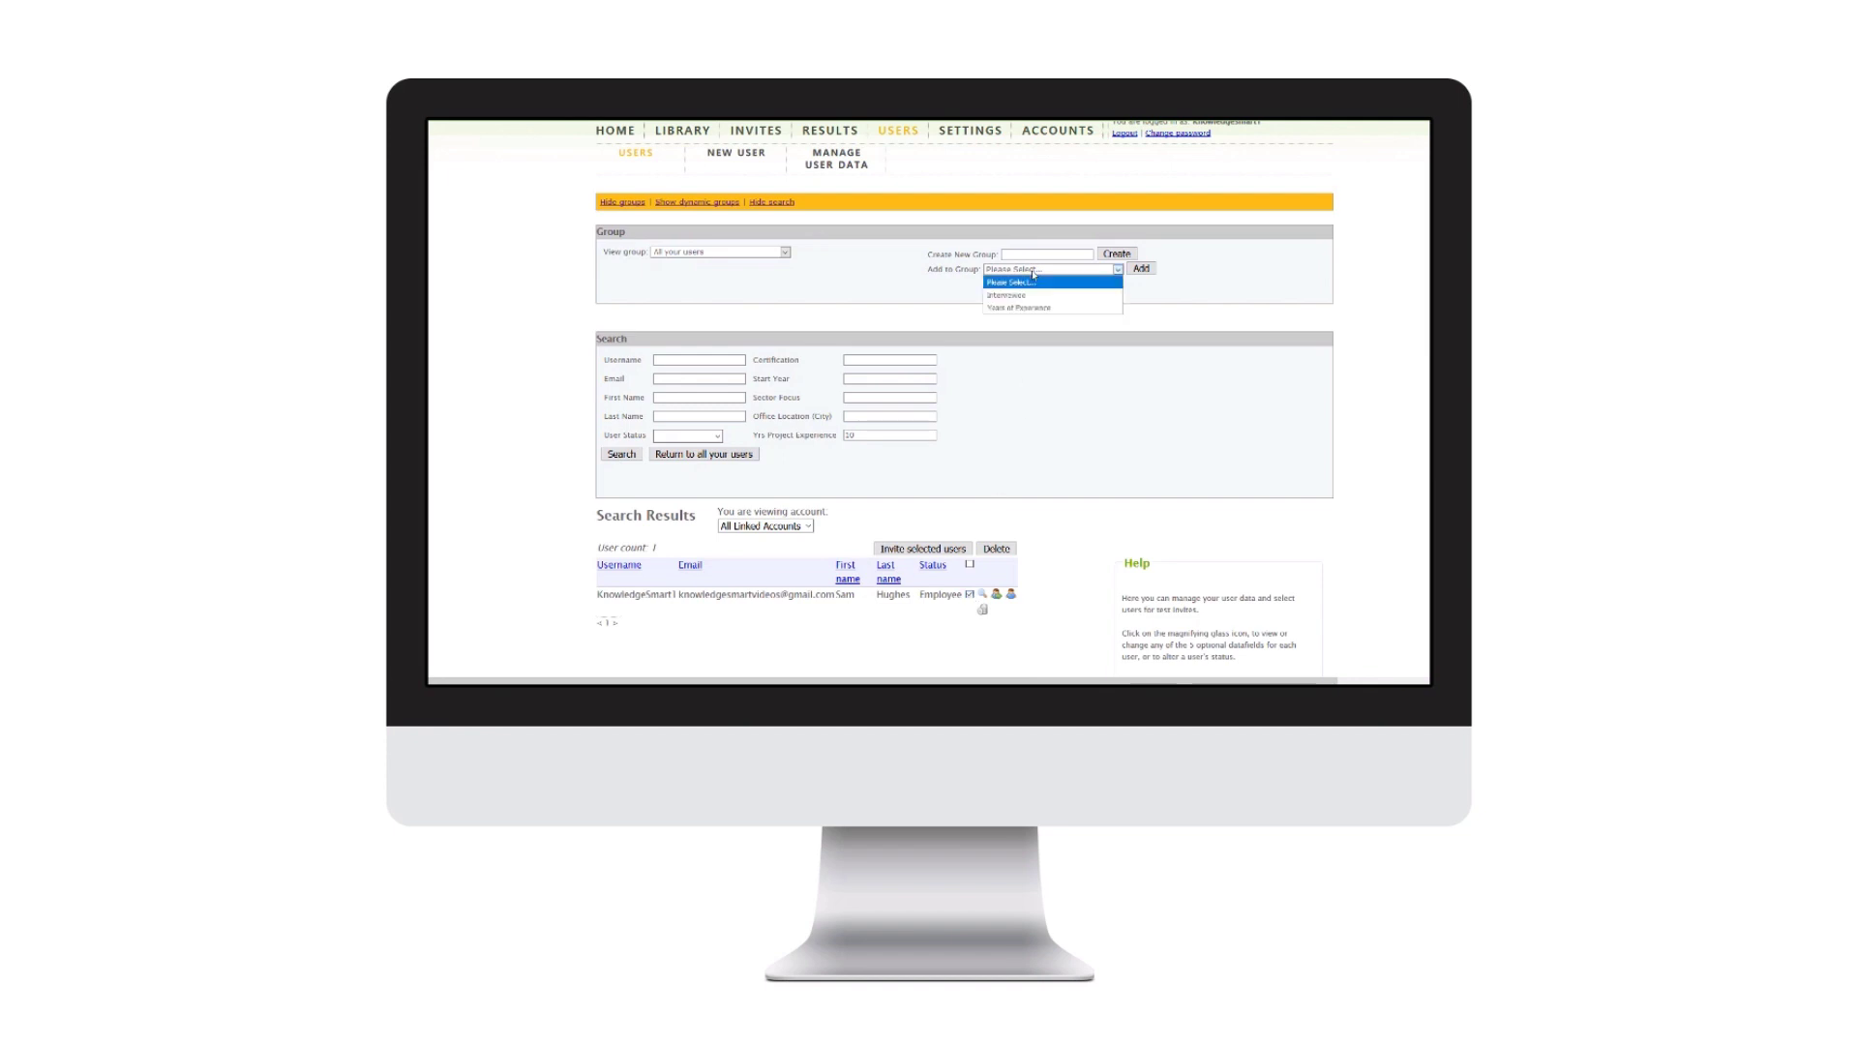
pyautogui.click(1026, 308)
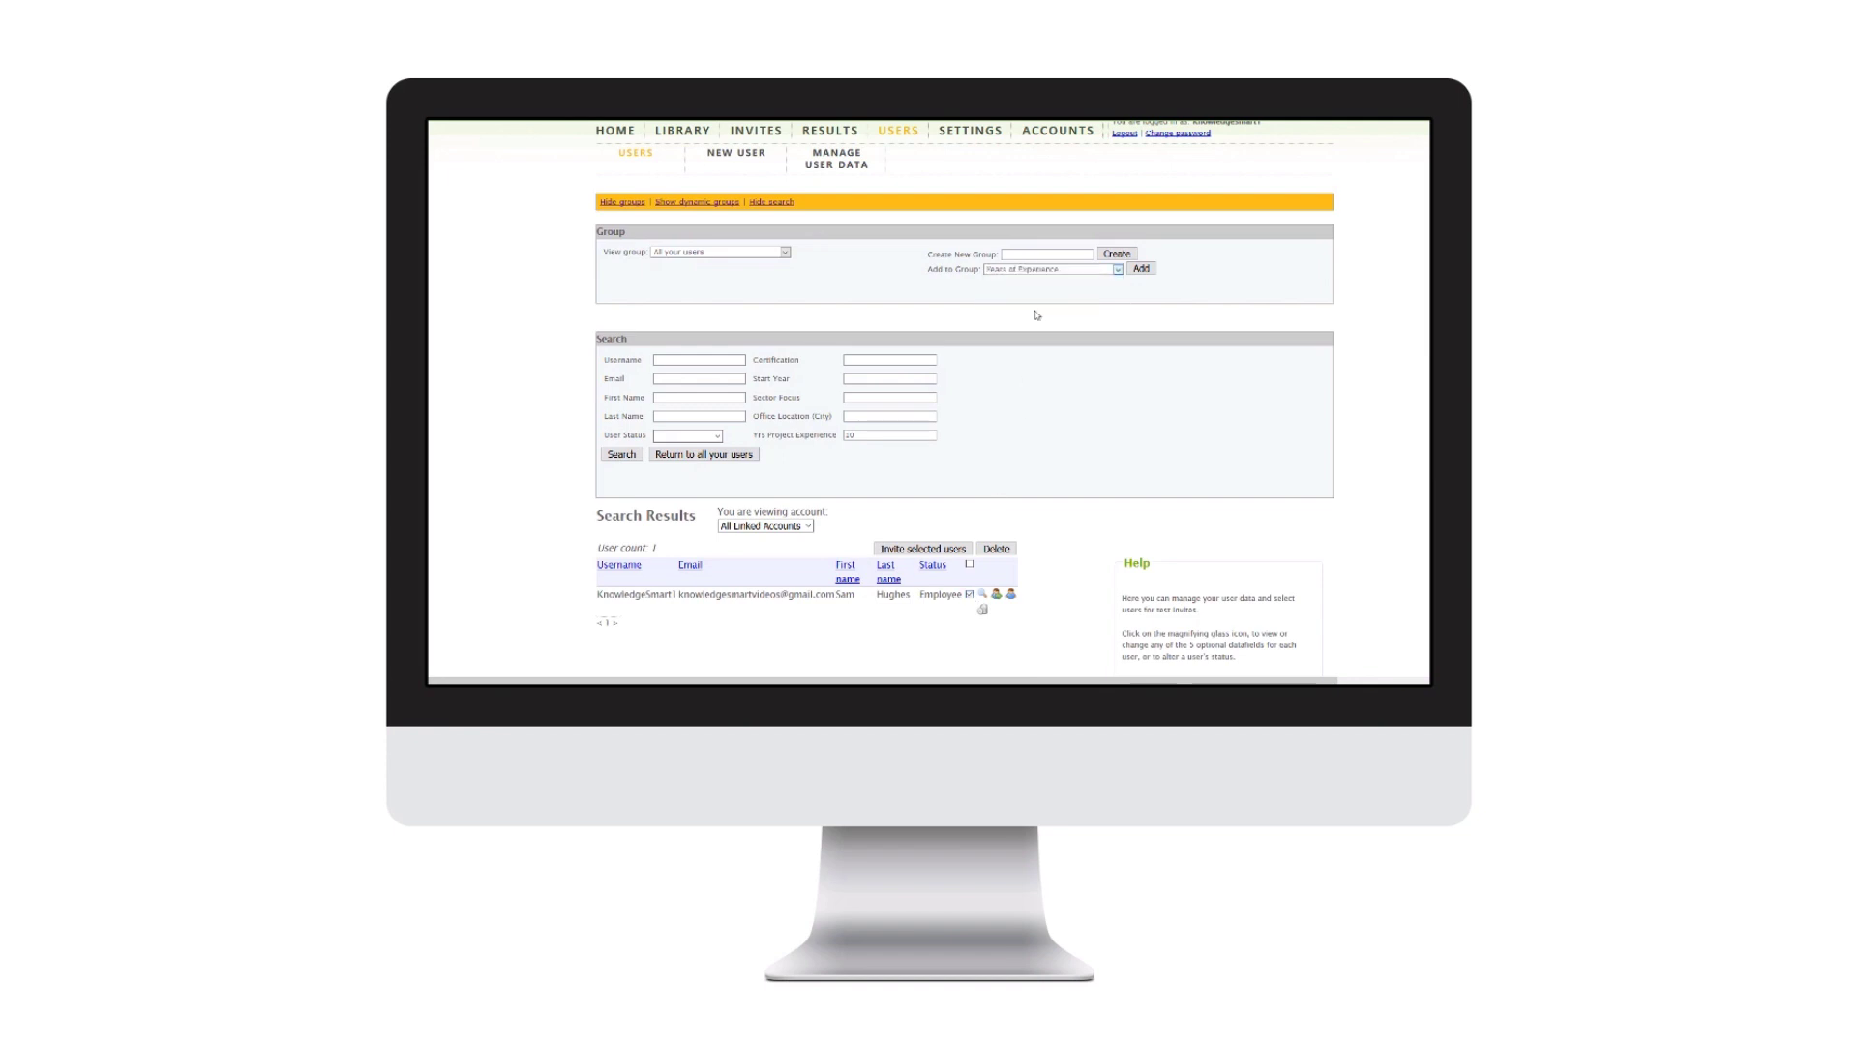
pyautogui.click(1142, 269)
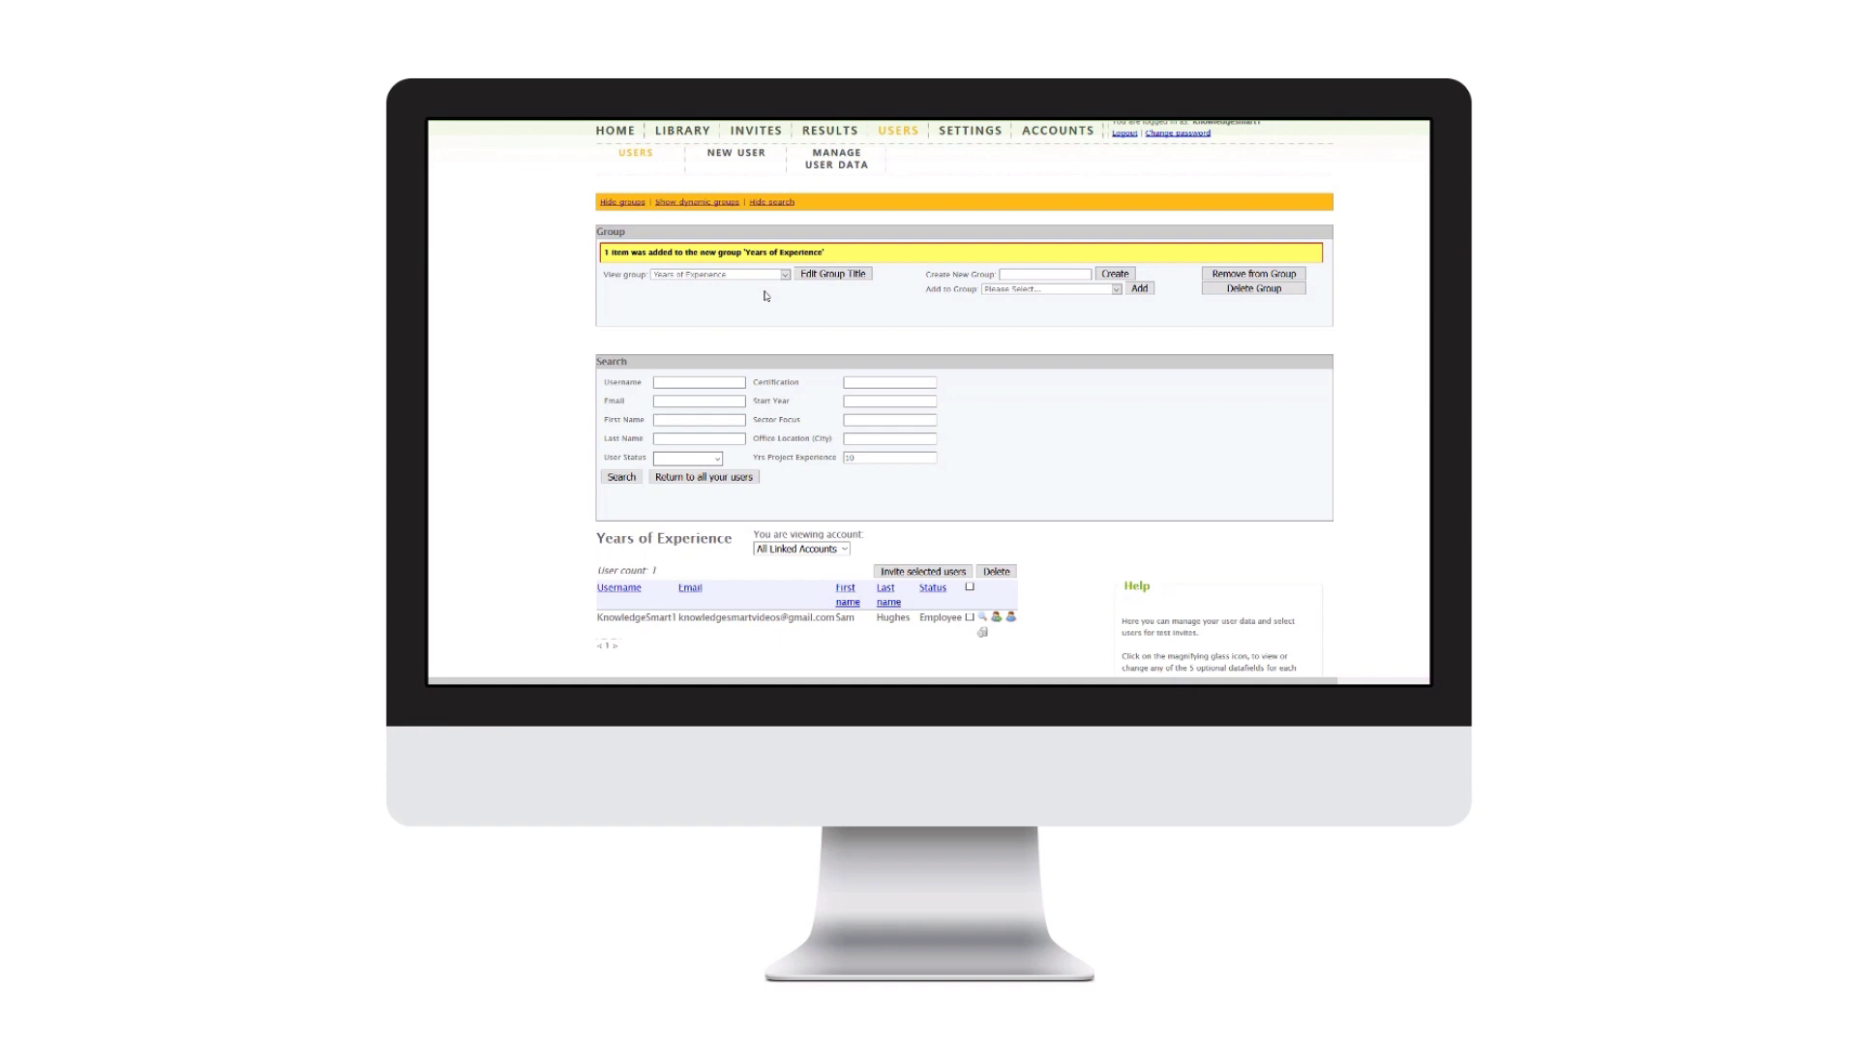
# Step: View the Years of Experience group, select its user and add them to the invite list
pyautogui.click(719, 277)
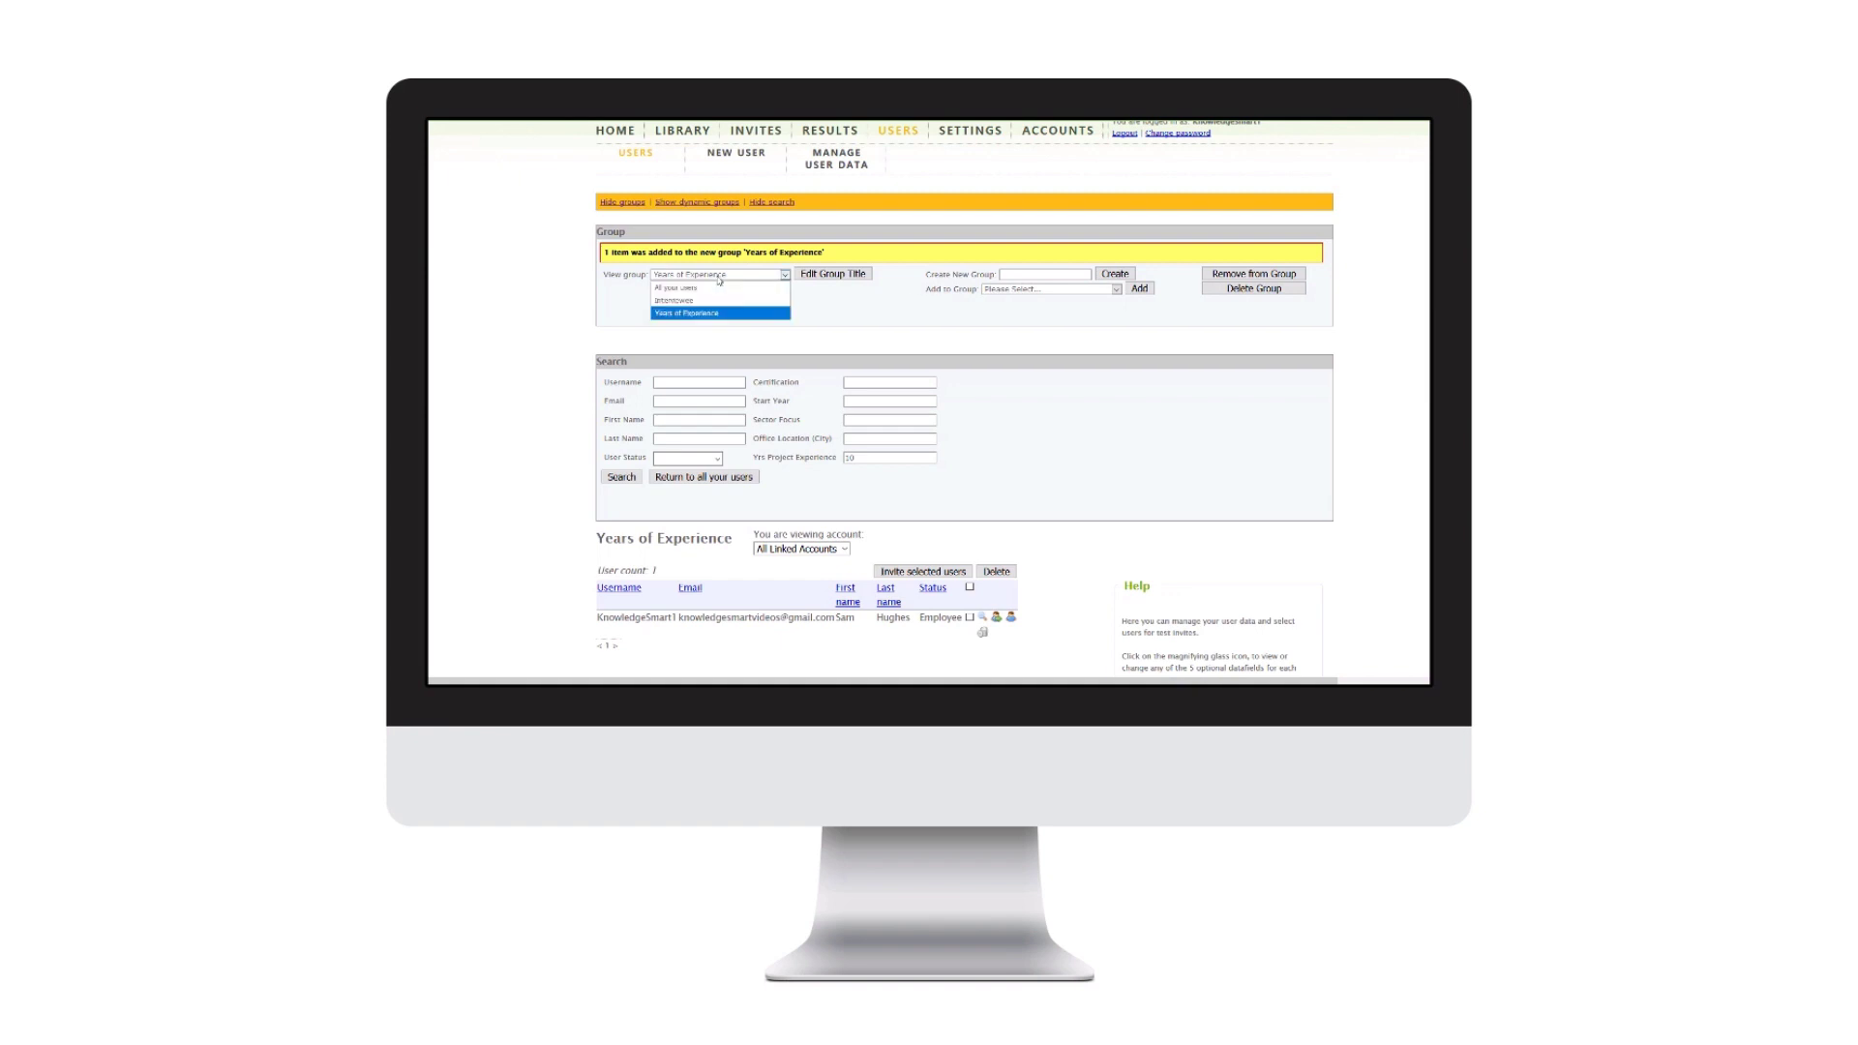
pyautogui.click(692, 314)
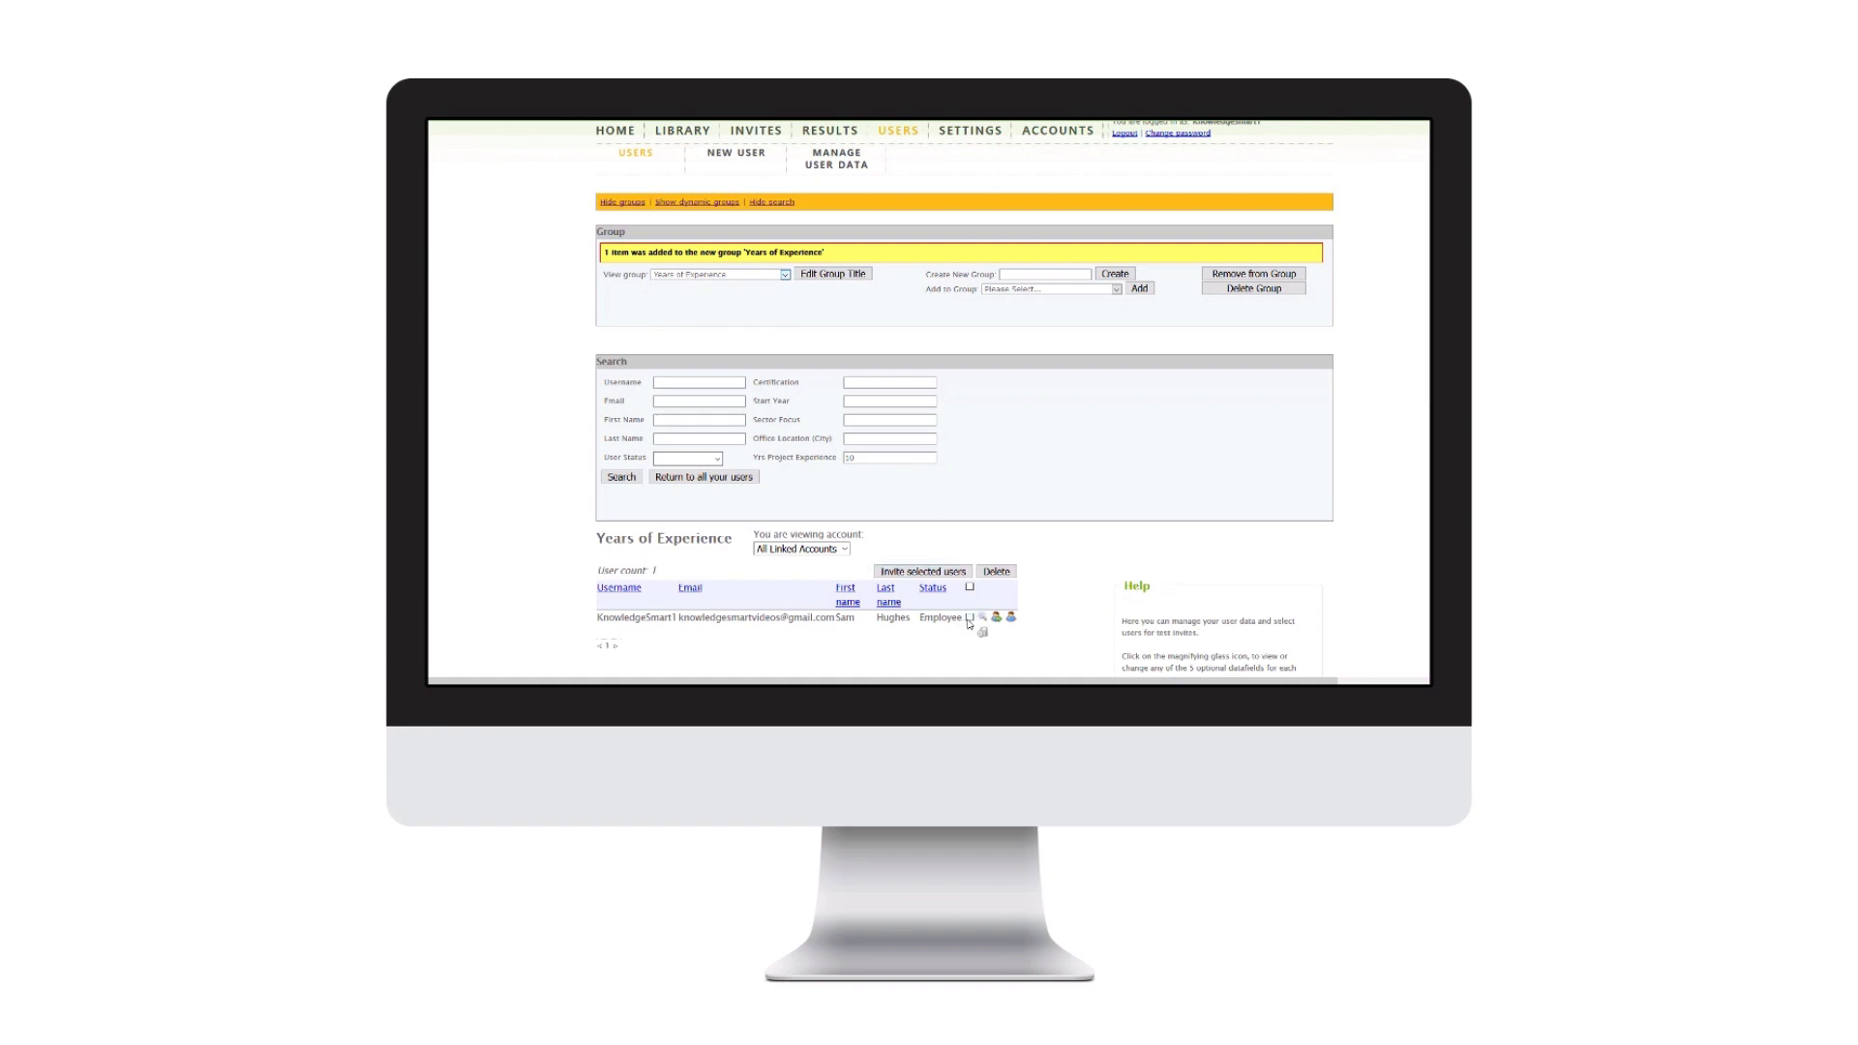
pyautogui.click(969, 618)
pyautogui.click(931, 576)
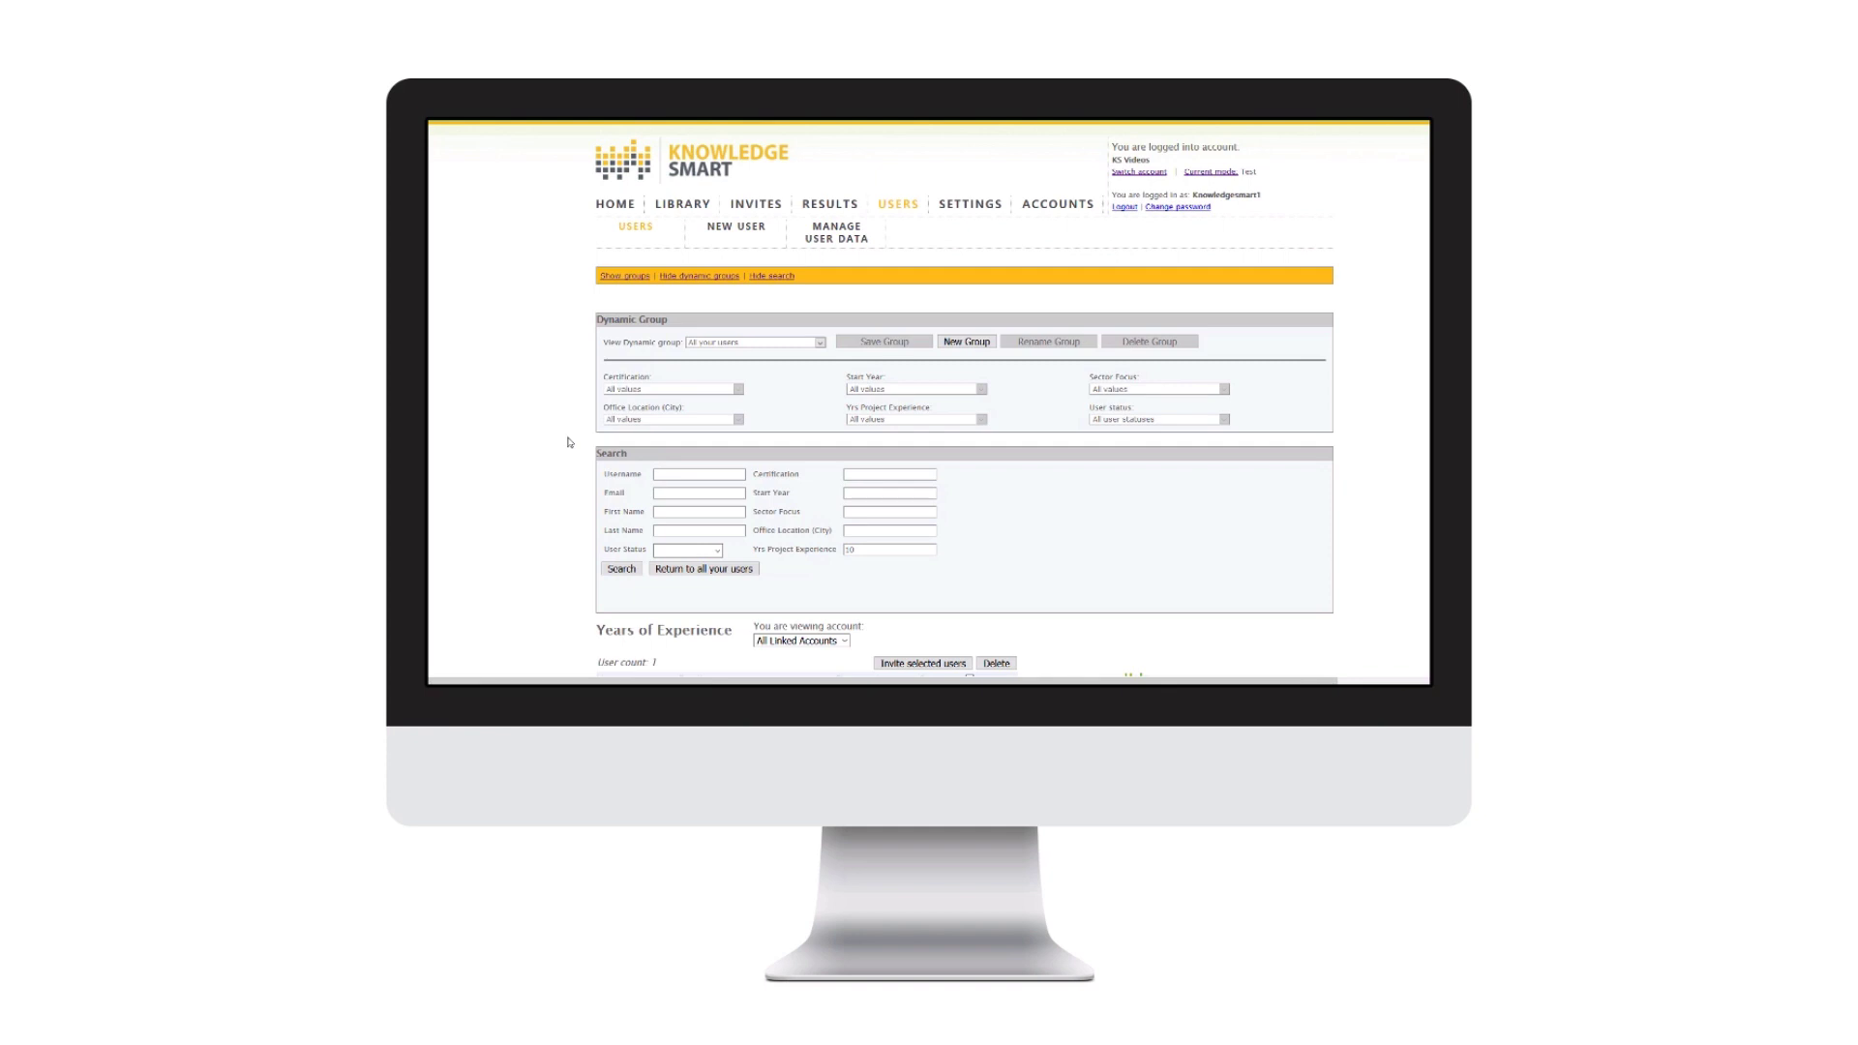
# Step: View the Revit1 Users dynamic group and review its filter values and matching users
pyautogui.click(752, 344)
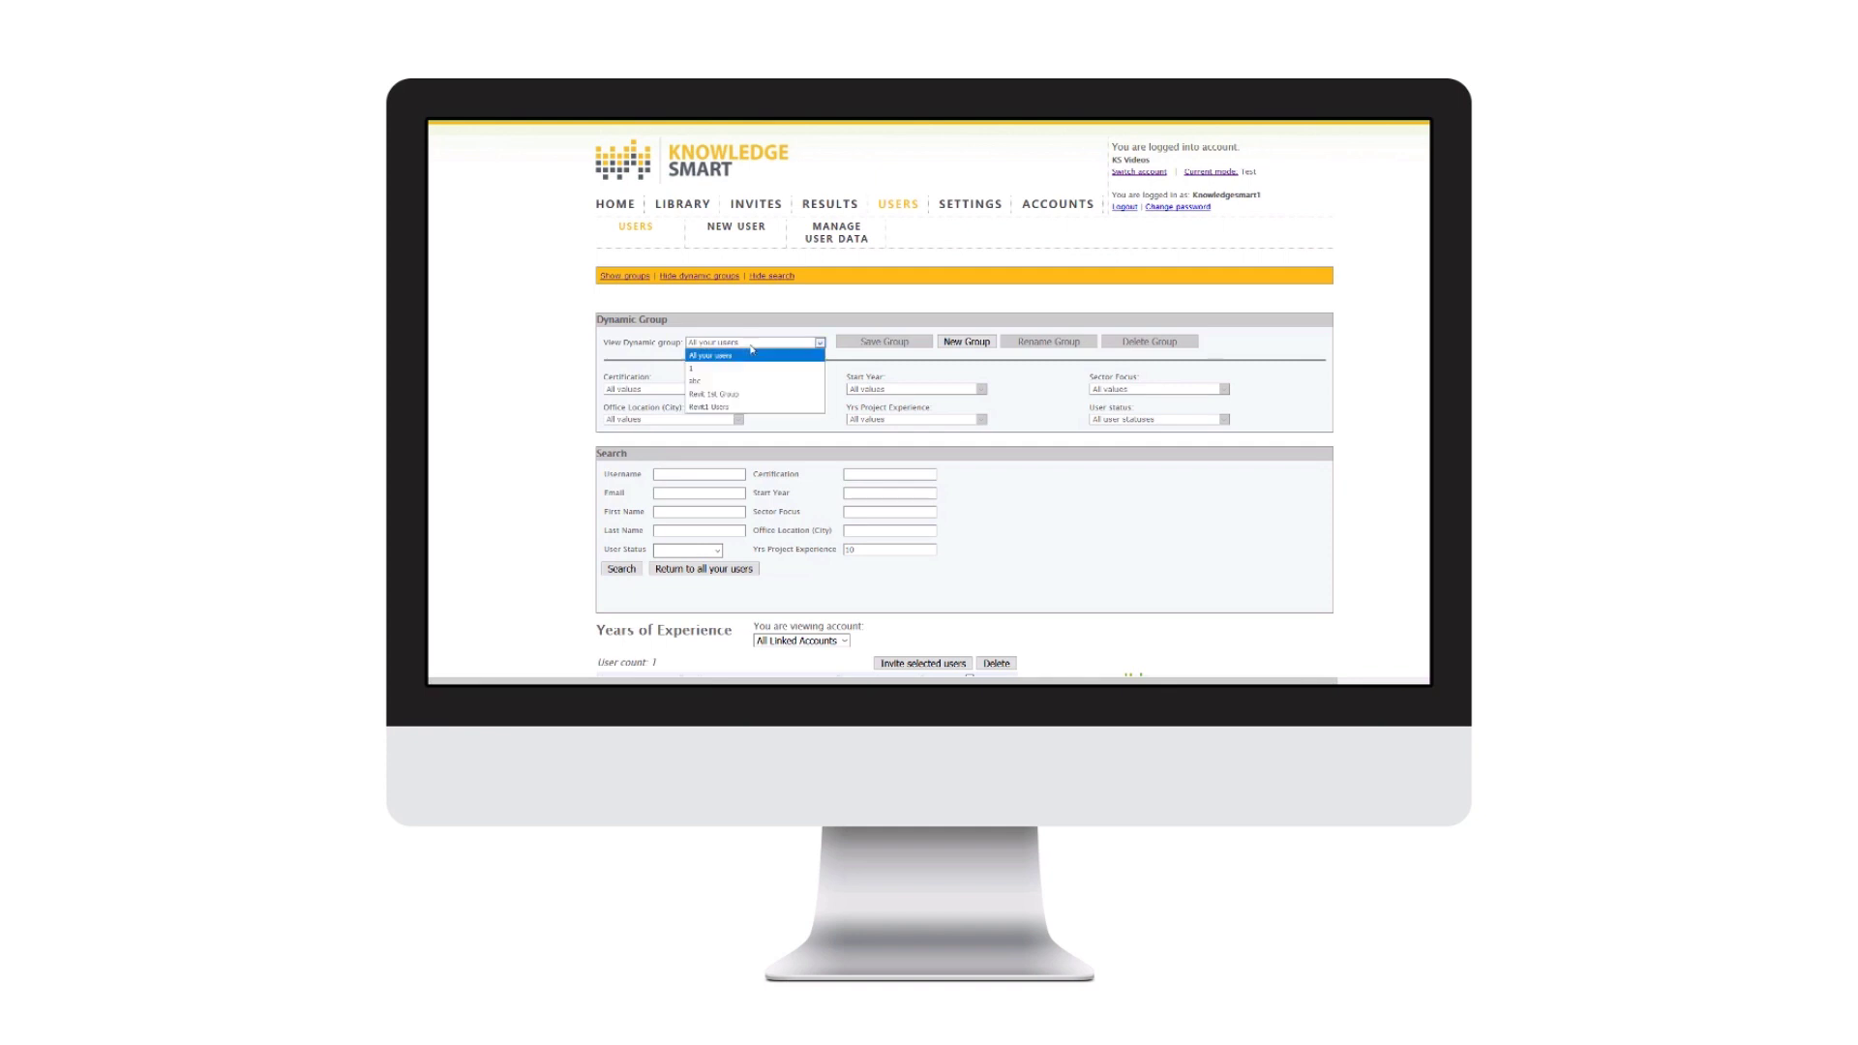
pyautogui.click(748, 407)
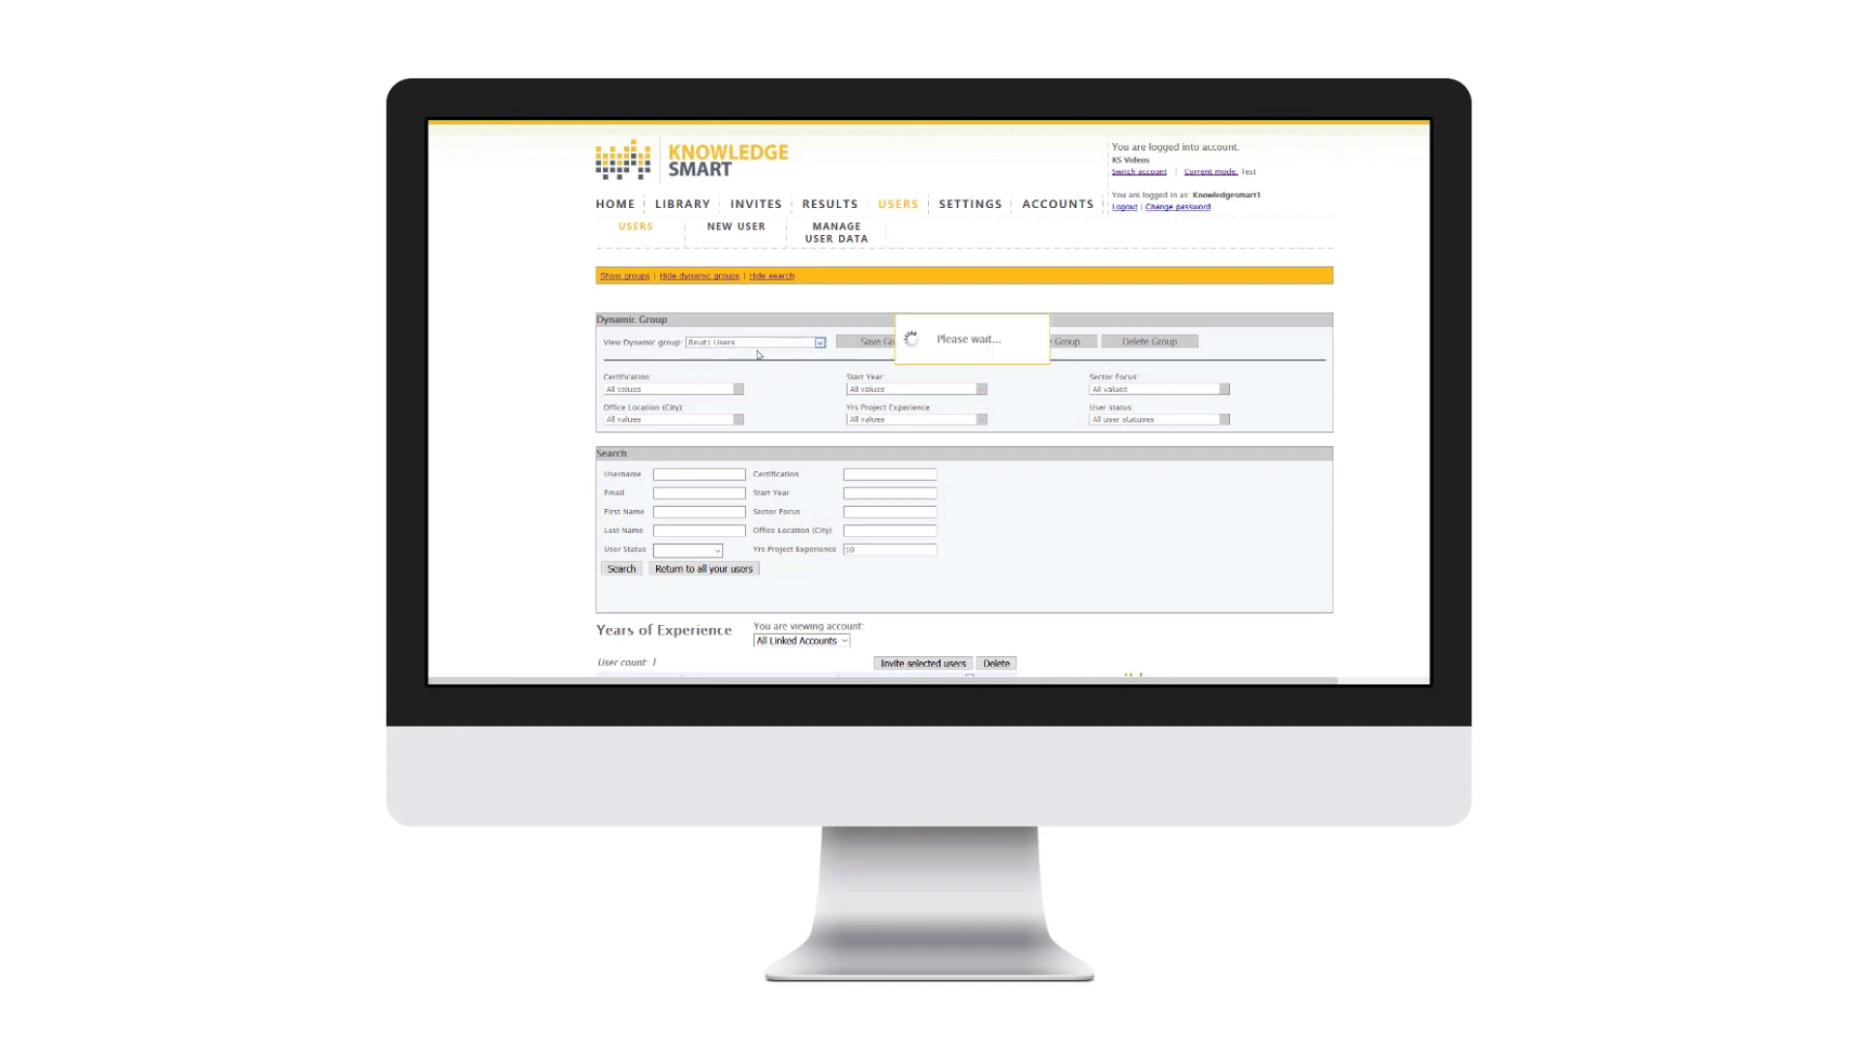
pyautogui.scroll(-1, 765, 383)
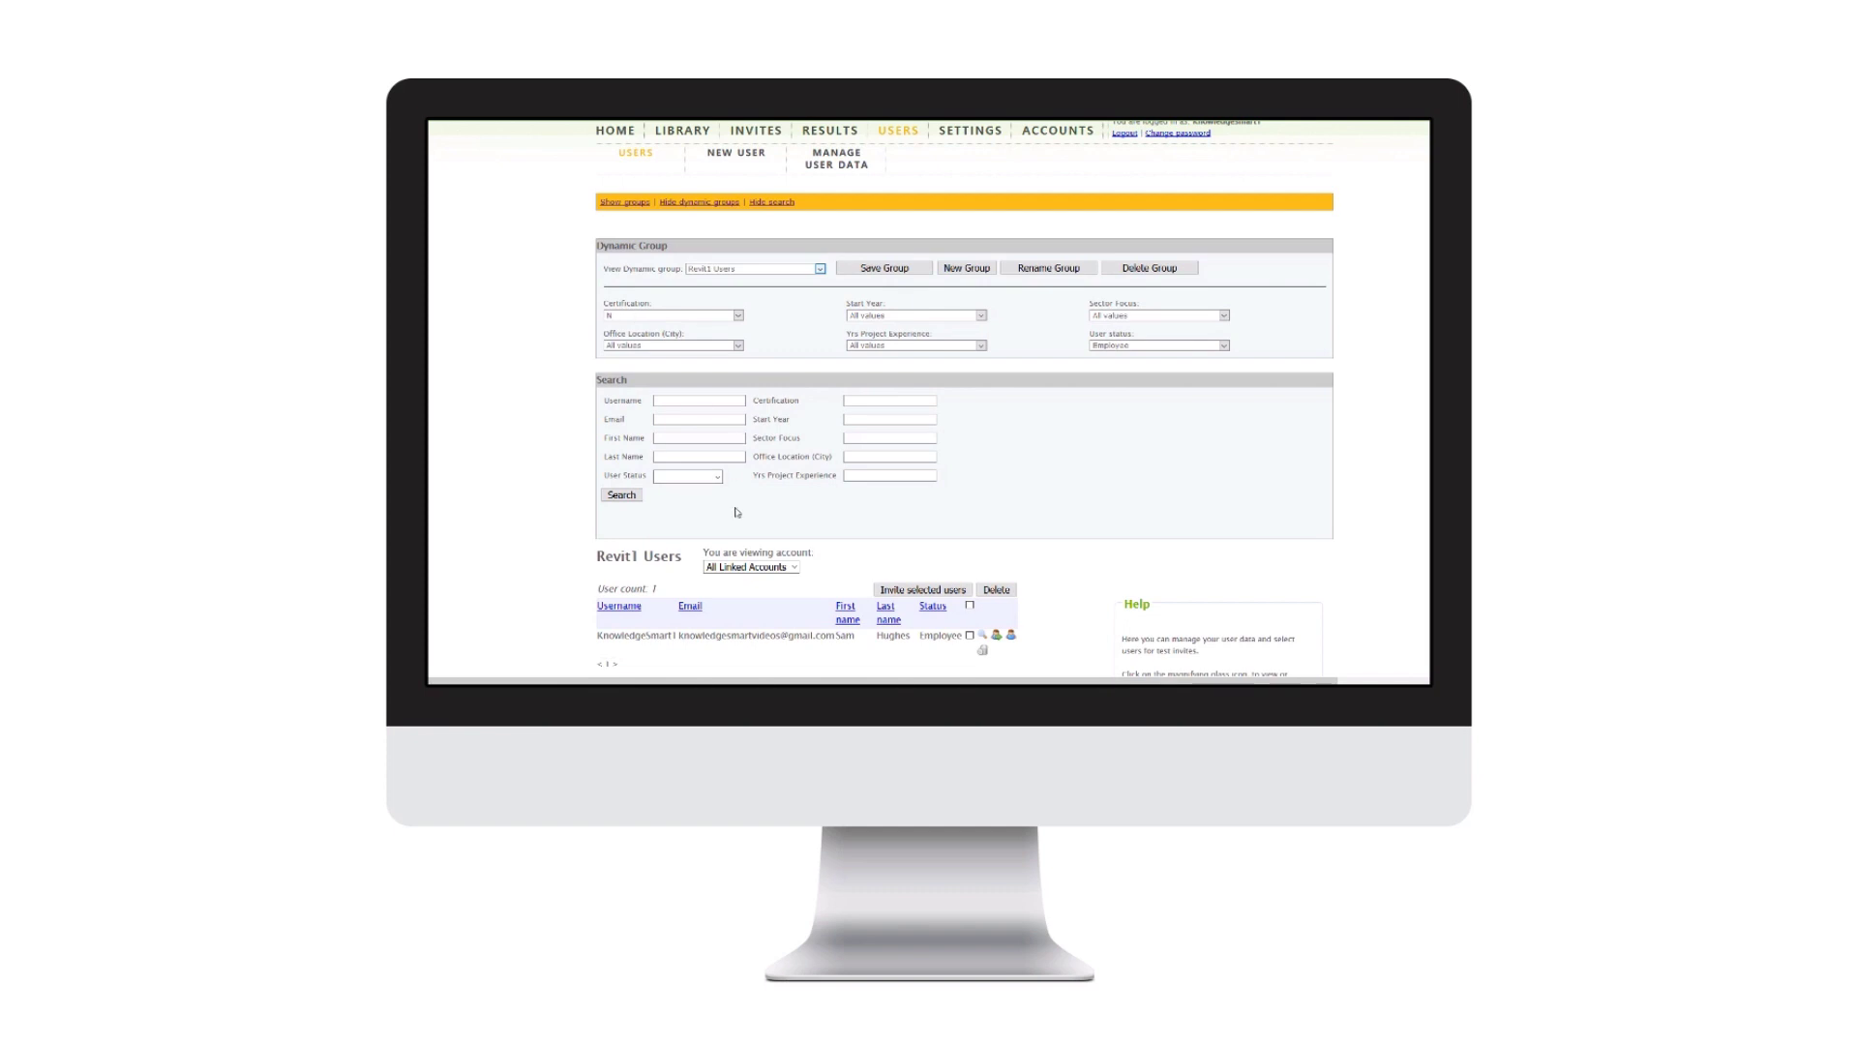
pyautogui.scroll(-2, 721, 450)
pyautogui.scroll(3, 716, 447)
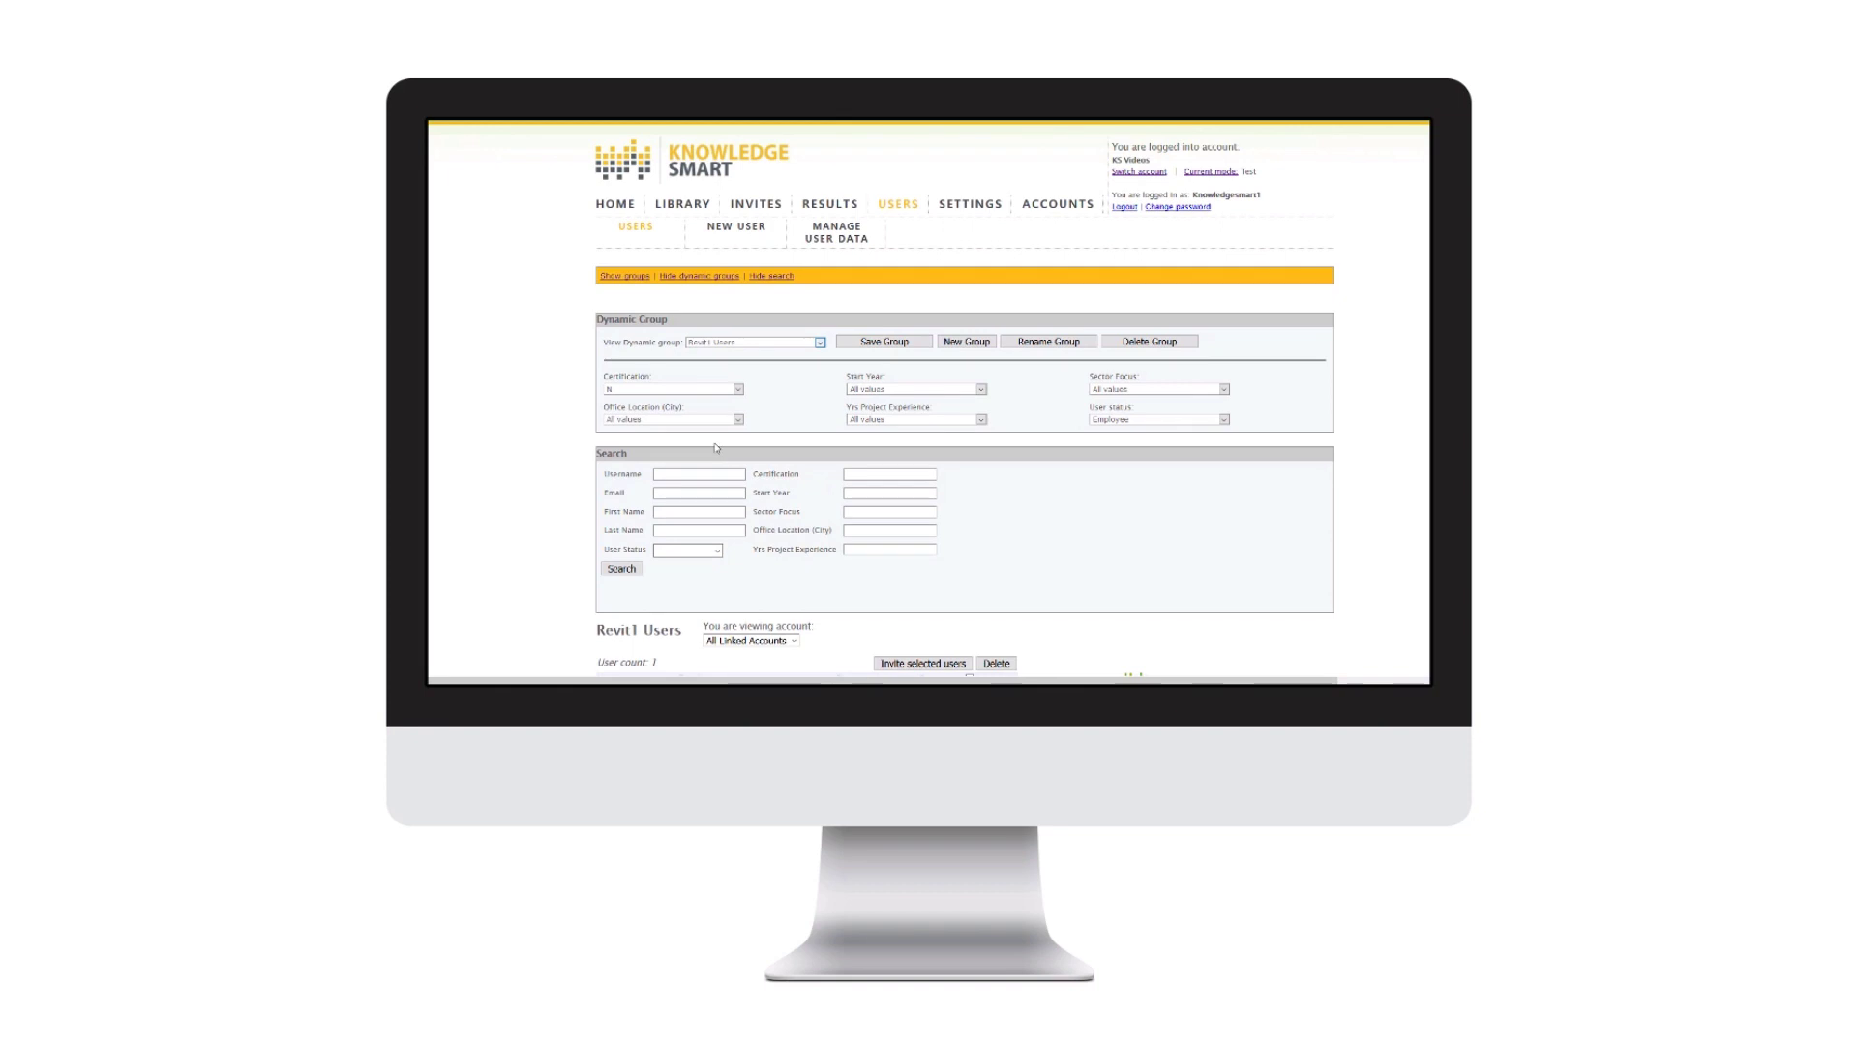
pyautogui.scroll(-1, 717, 447)
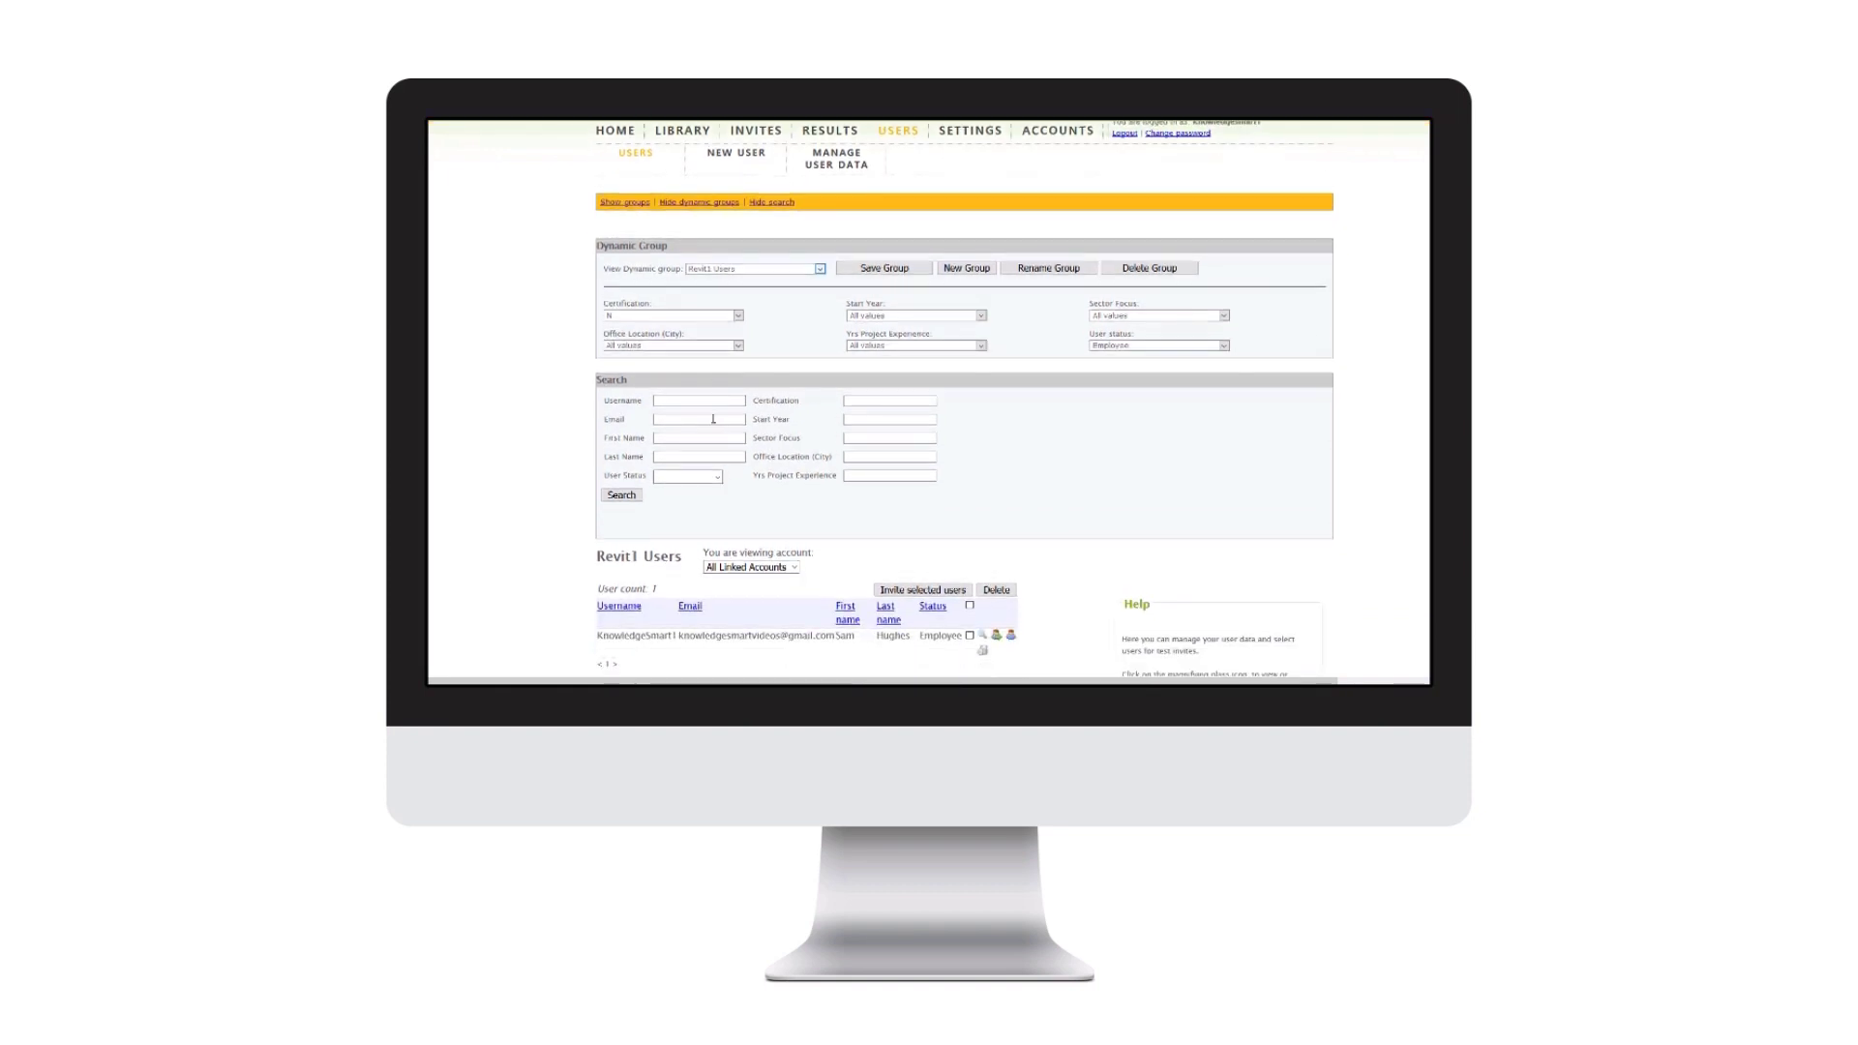
# Step: Add the Revit1 Users group's member to the invite list and open the test choices for the invitation
pyautogui.click(969, 637)
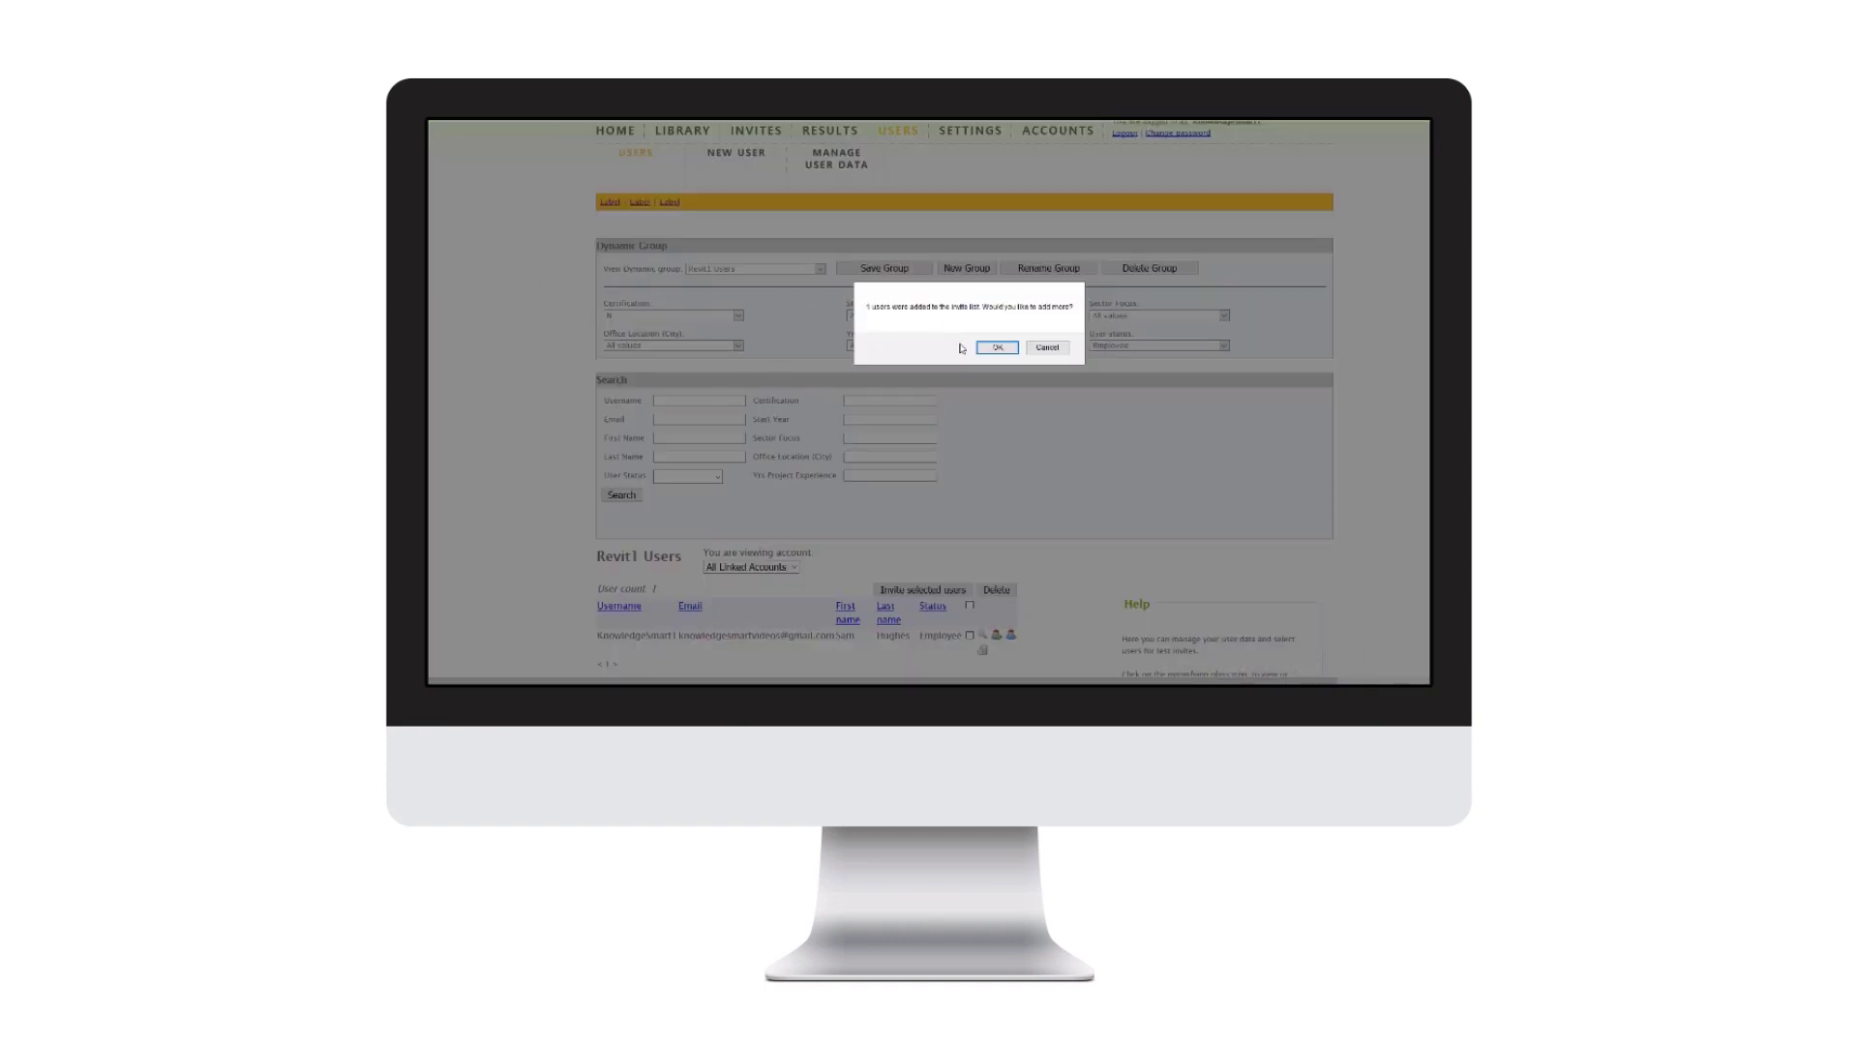
pyautogui.click(997, 348)
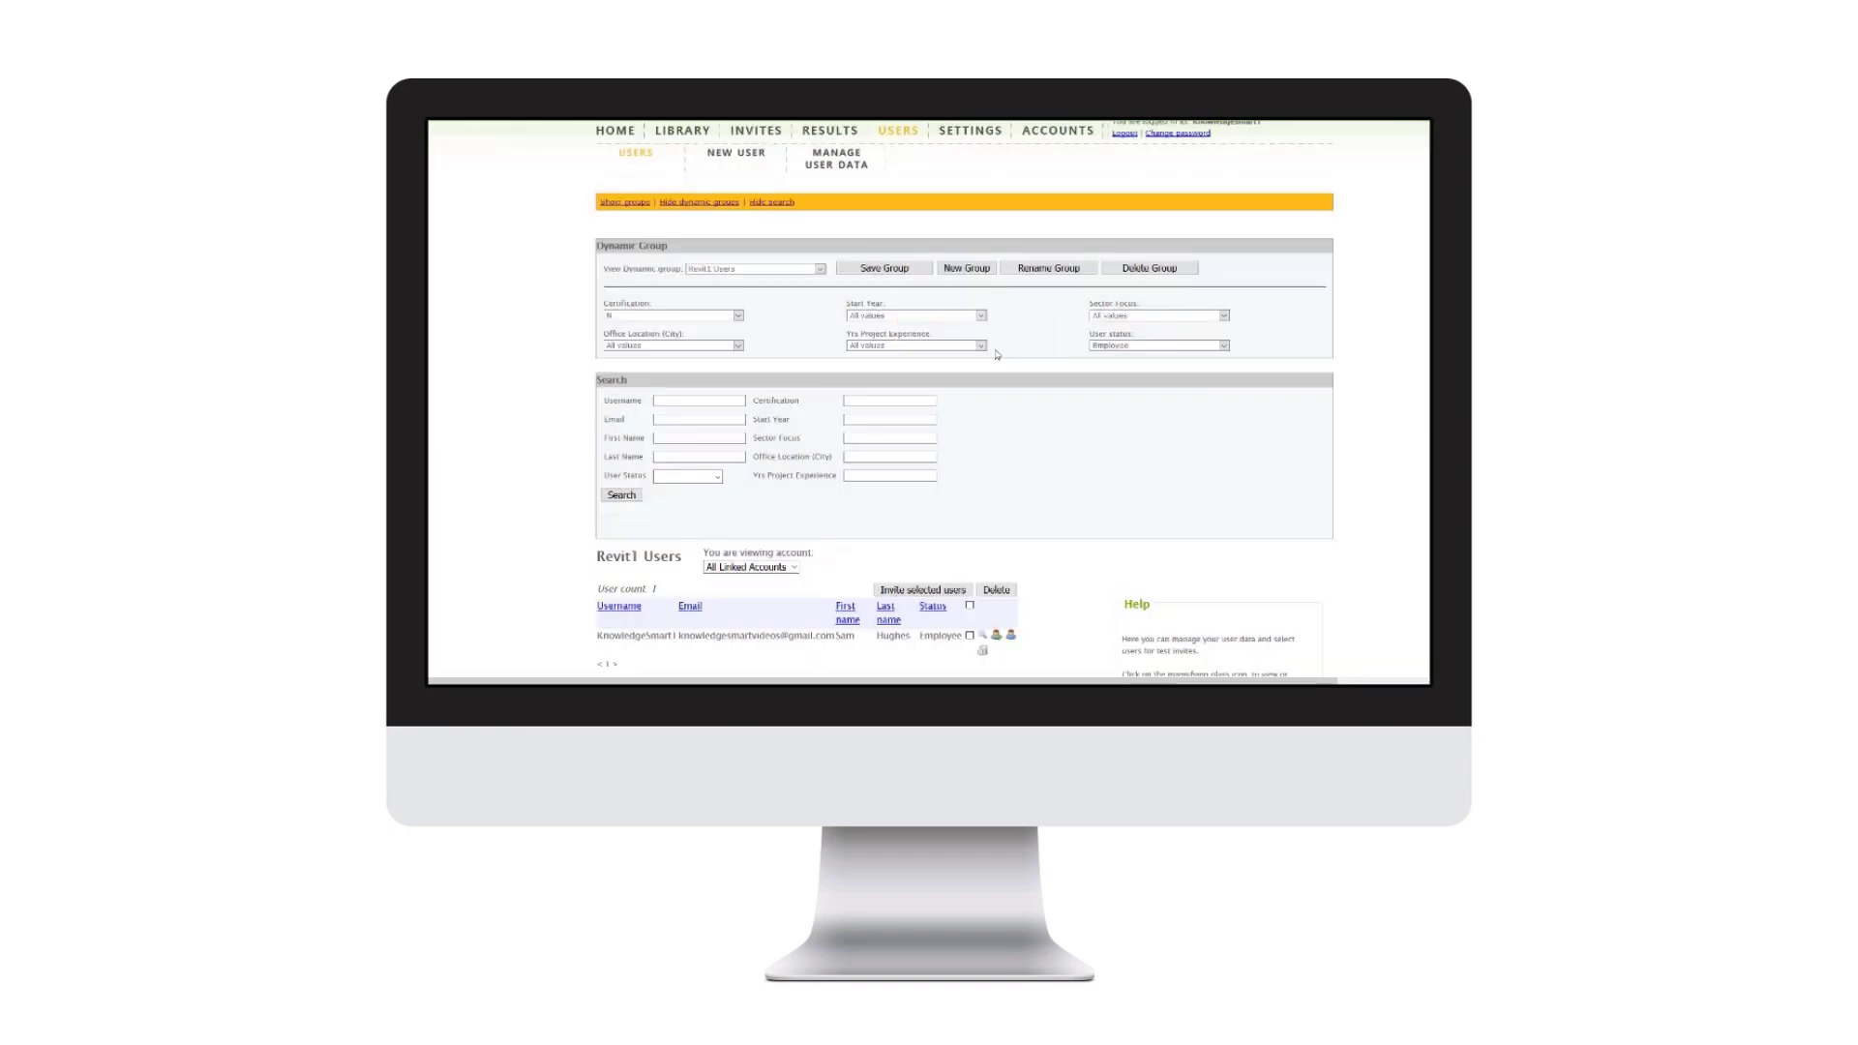
pyautogui.click(739, 133)
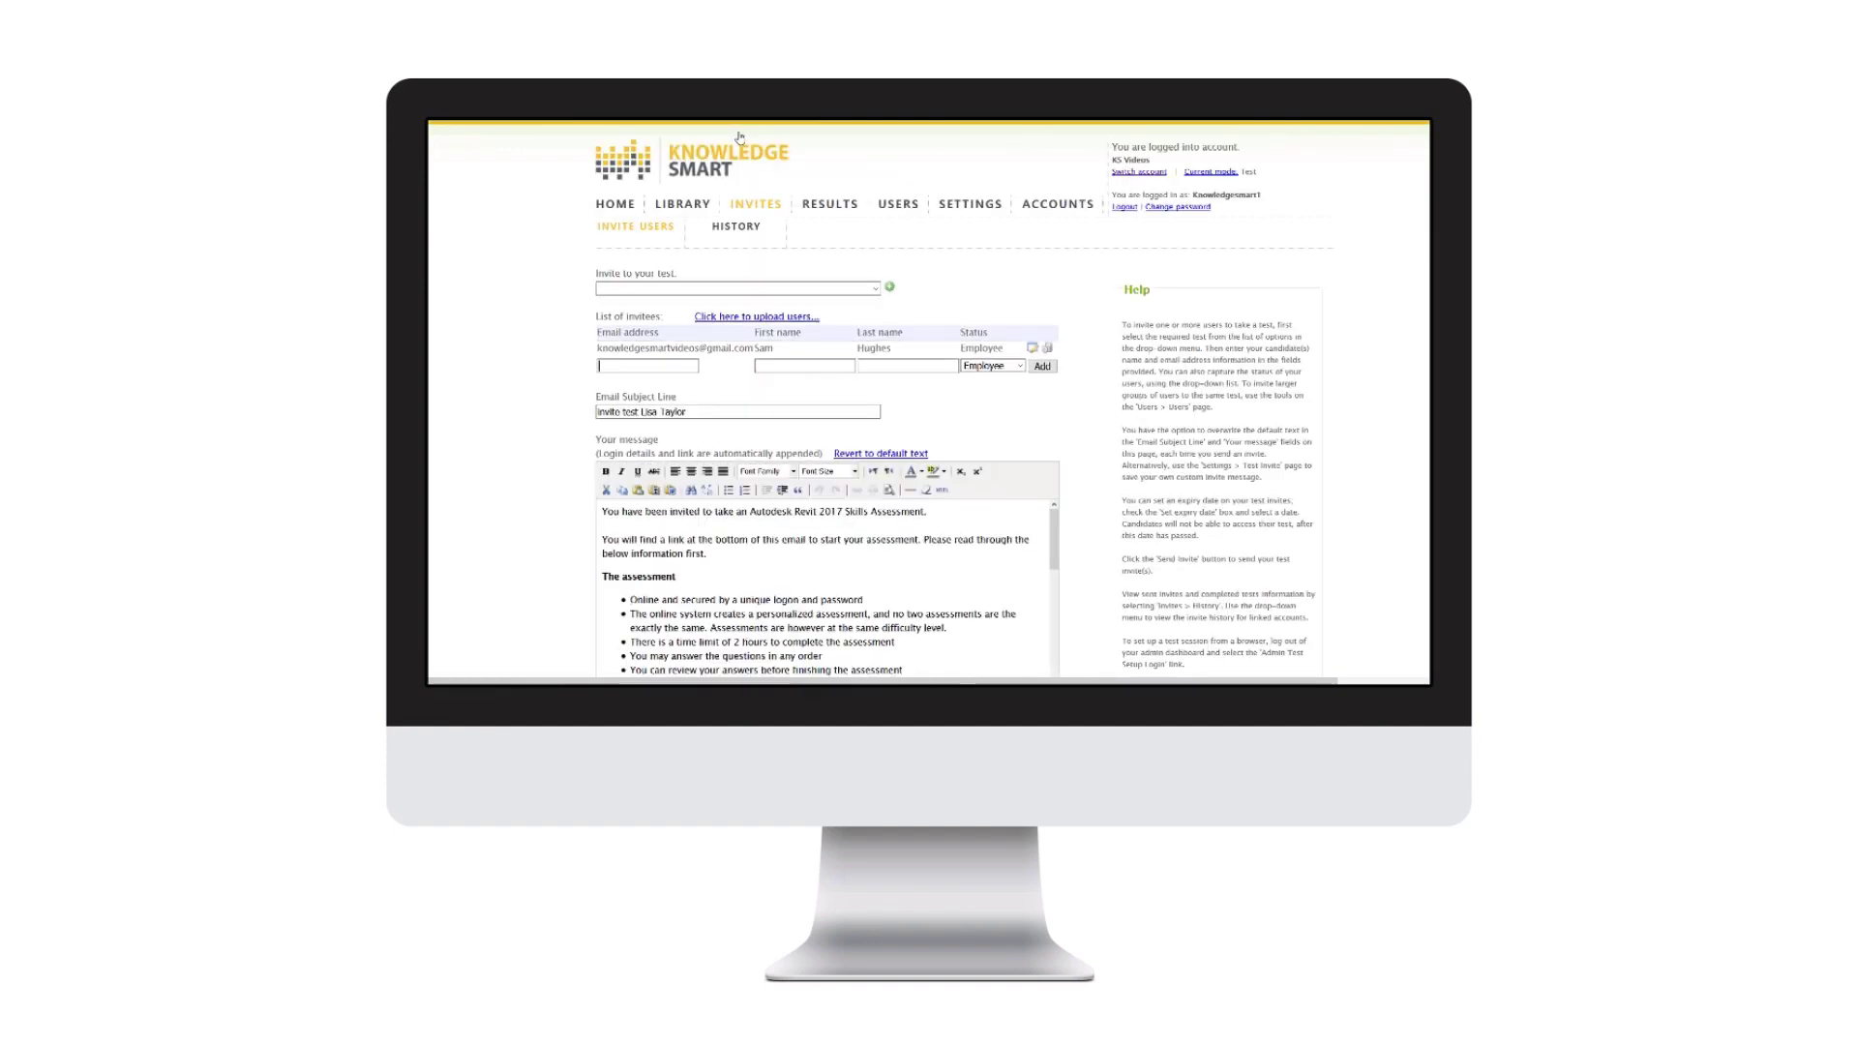
pyautogui.click(866, 289)
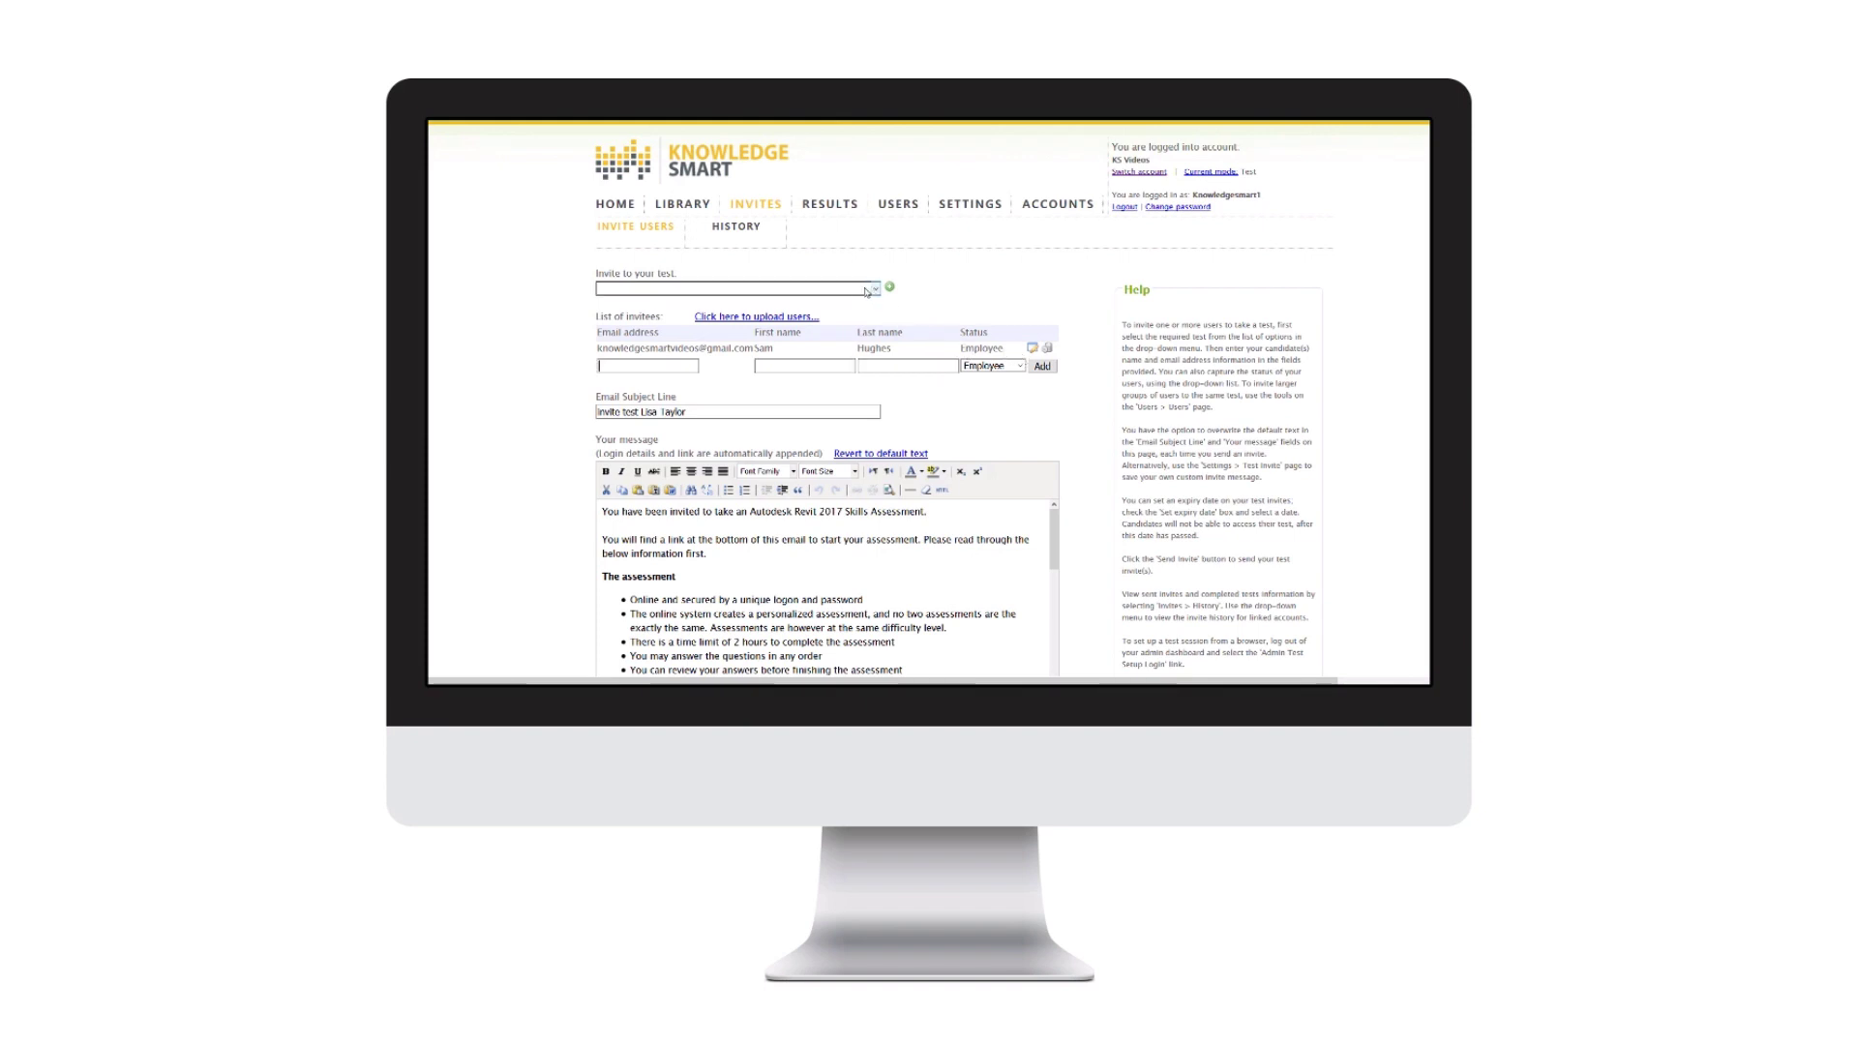